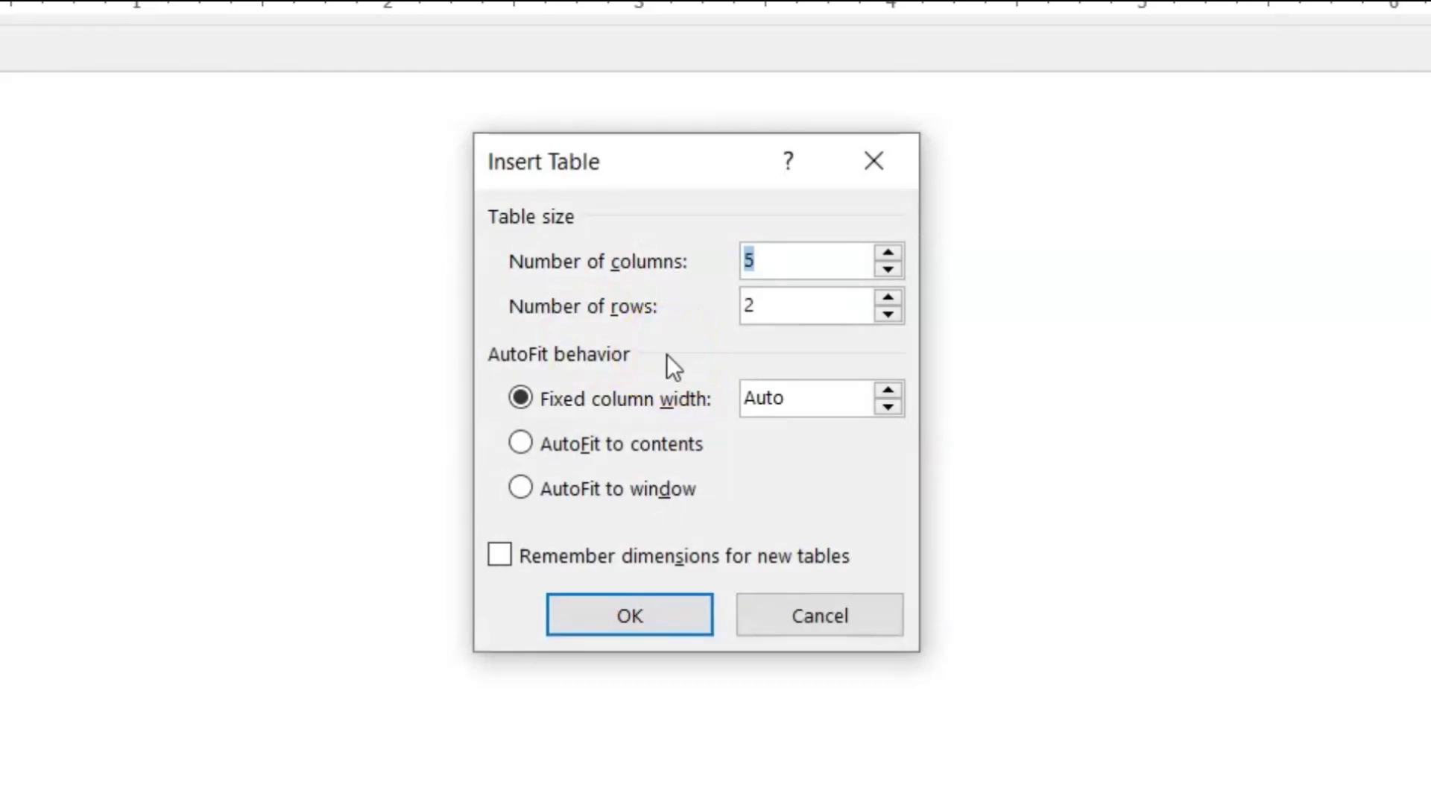
pyautogui.click(668, 386)
pyautogui.click(789, 615)
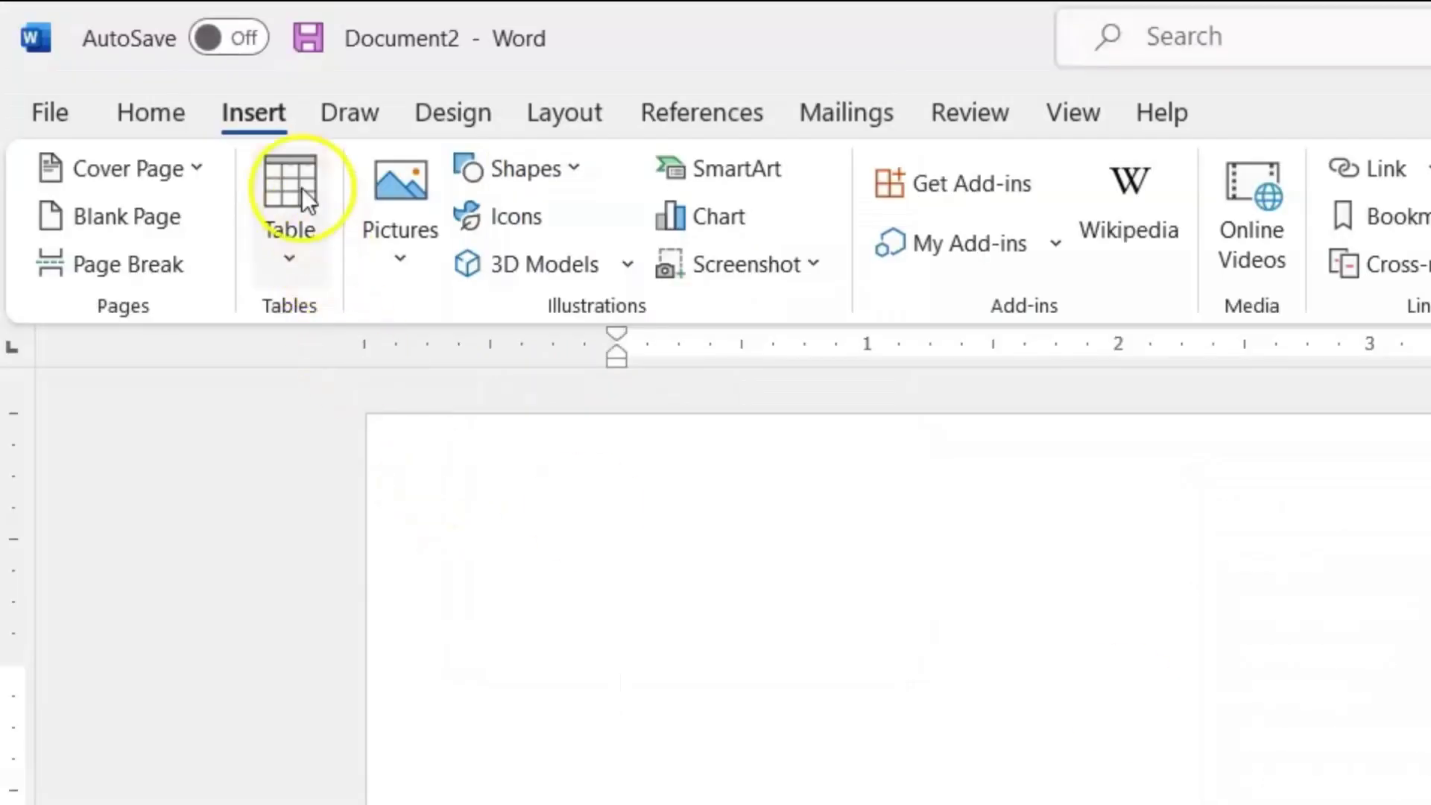
# Insert a table with 3 columns and 10 rows, keeping the fixed column width on Auto.
pyautogui.click(238, 106)
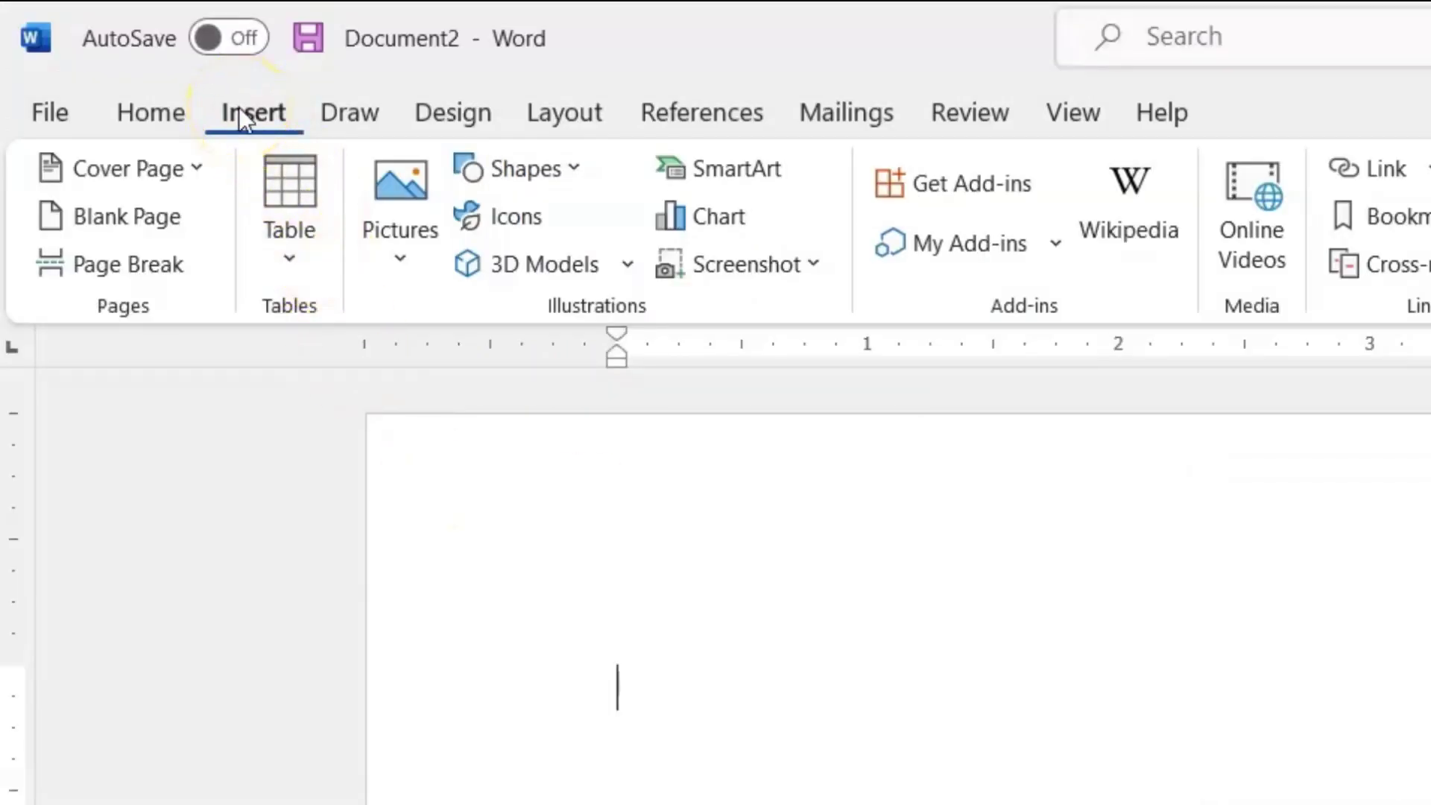
pyautogui.click(284, 182)
pyautogui.click(374, 676)
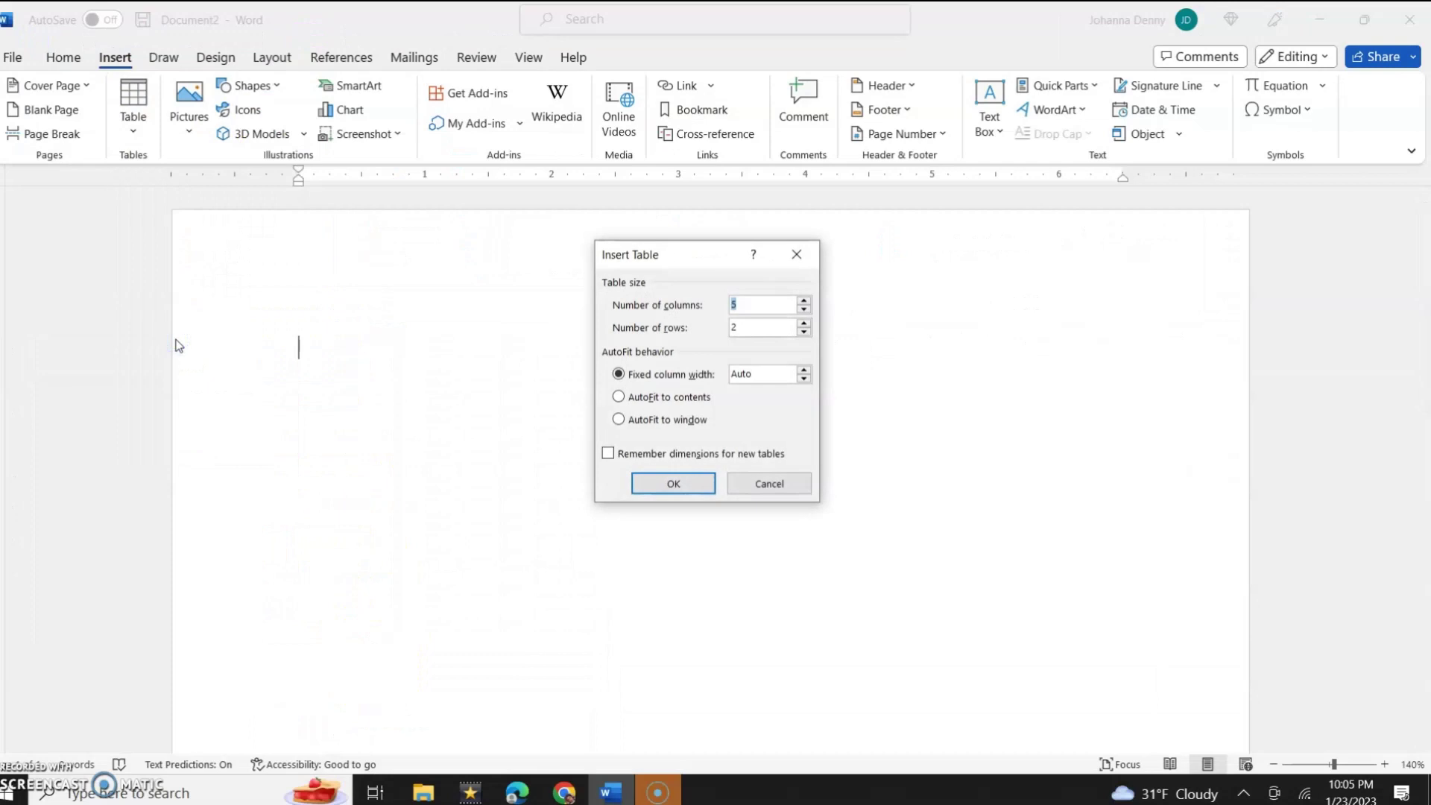
pyautogui.write('3')
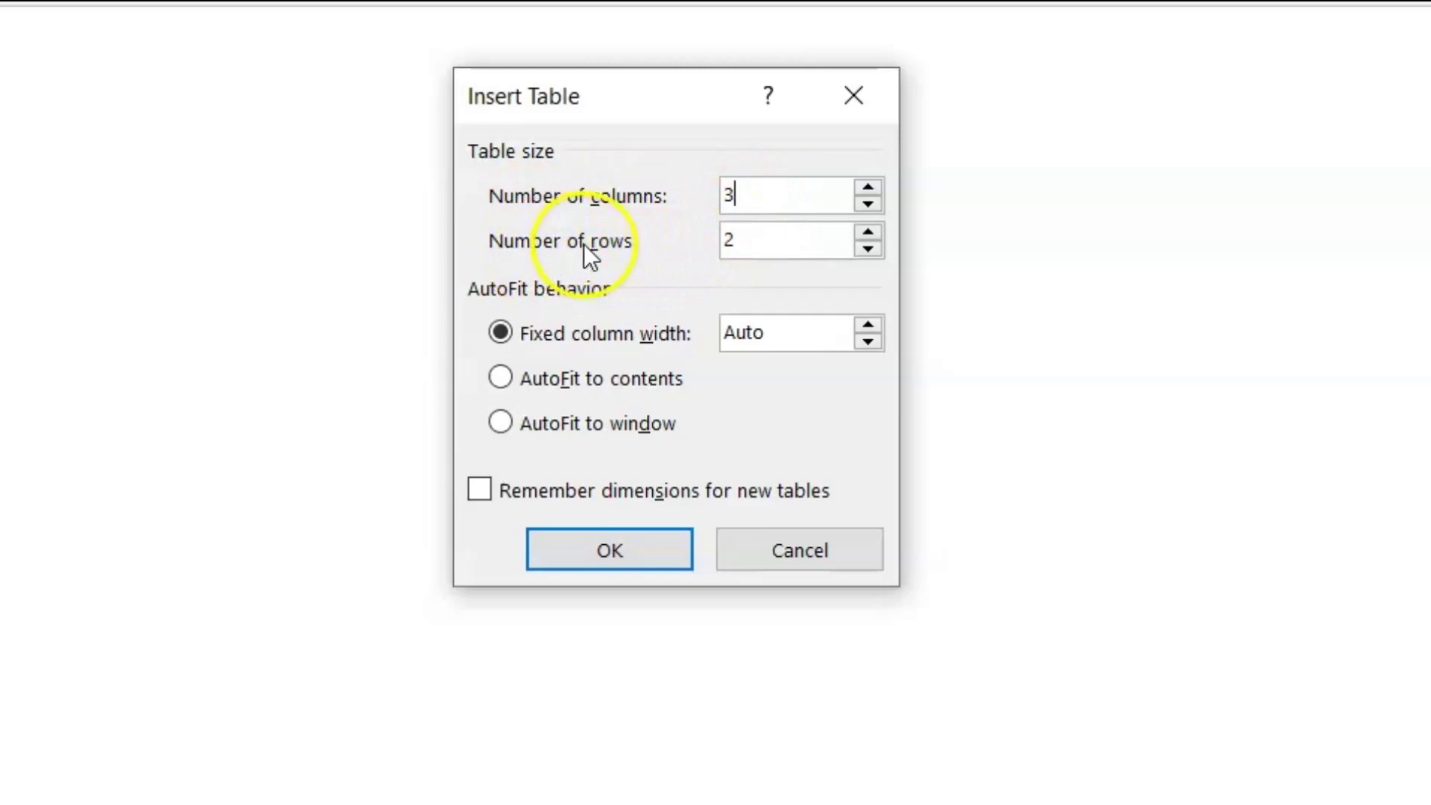
pyautogui.doubleClick(790, 240)
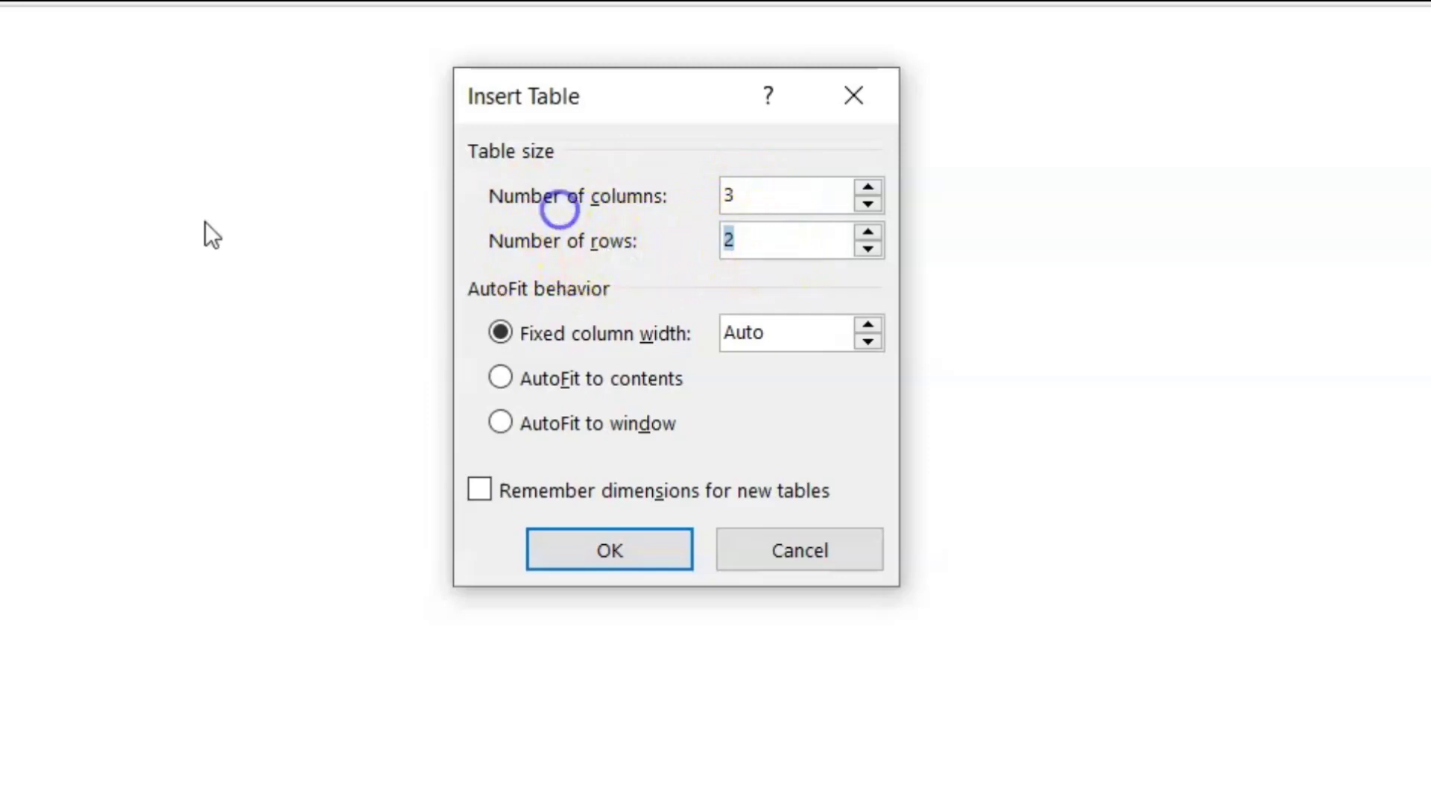
pyautogui.write('10')
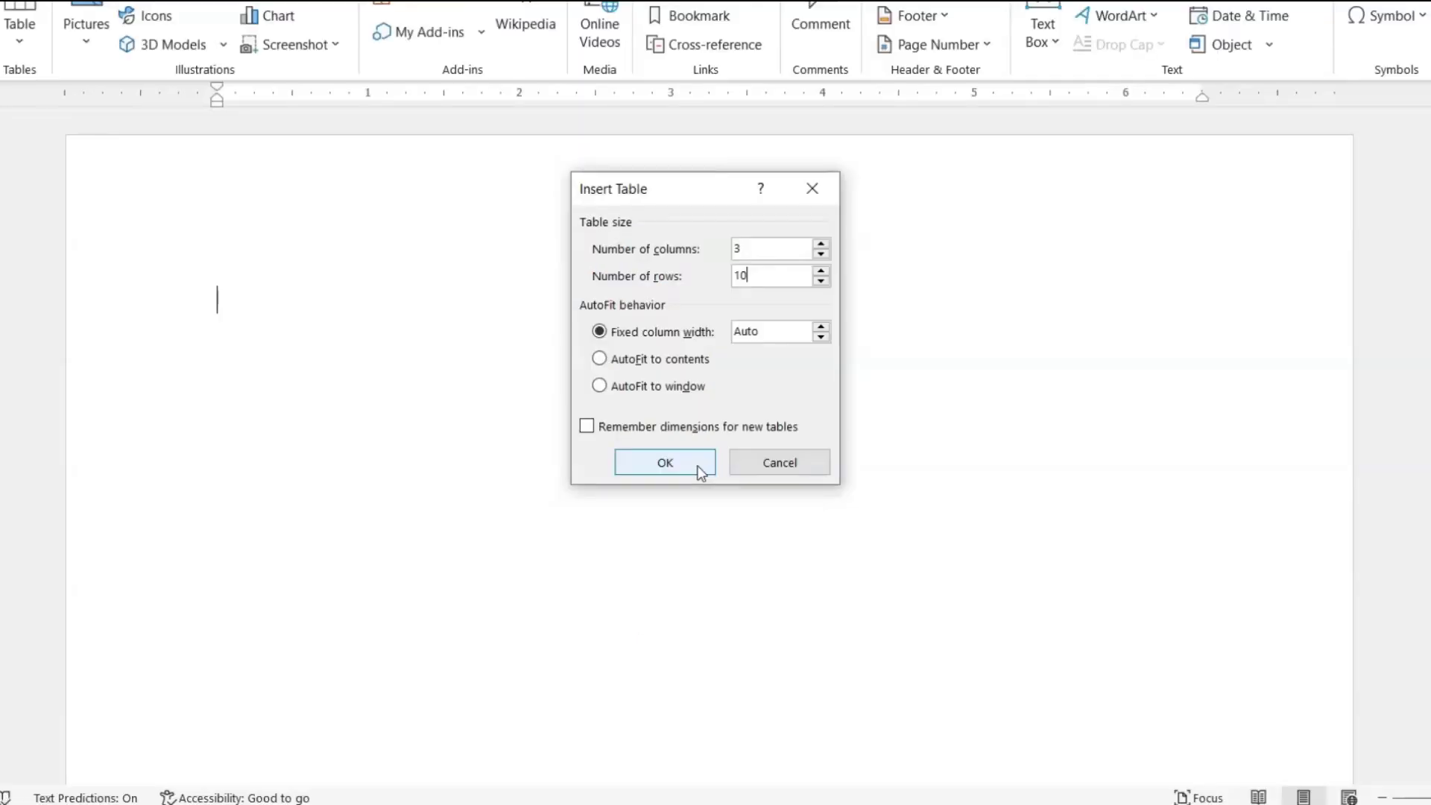
pyautogui.click(701, 471)
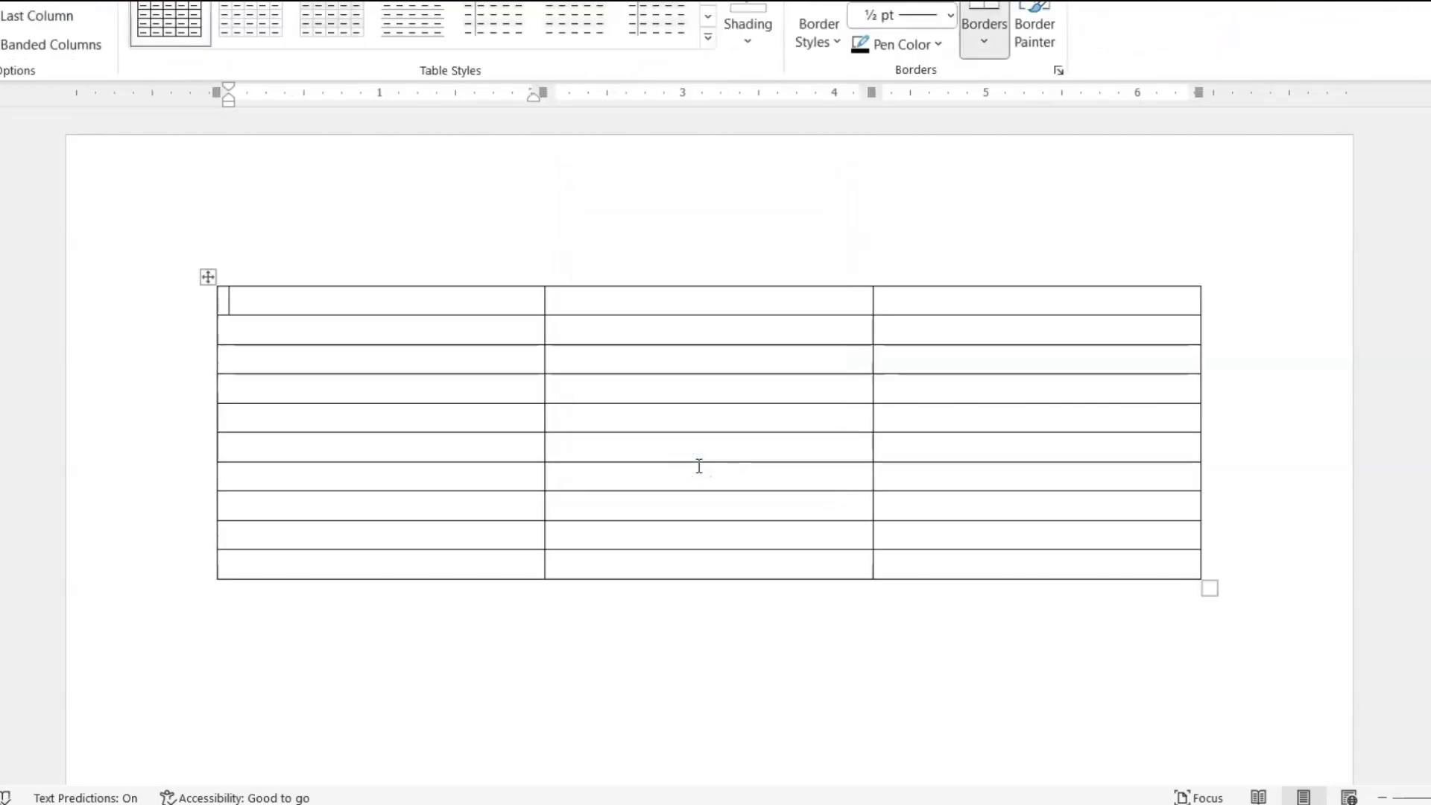
# Undo the insertion of the table with automatic column width.
pyautogui.click(345, 277)
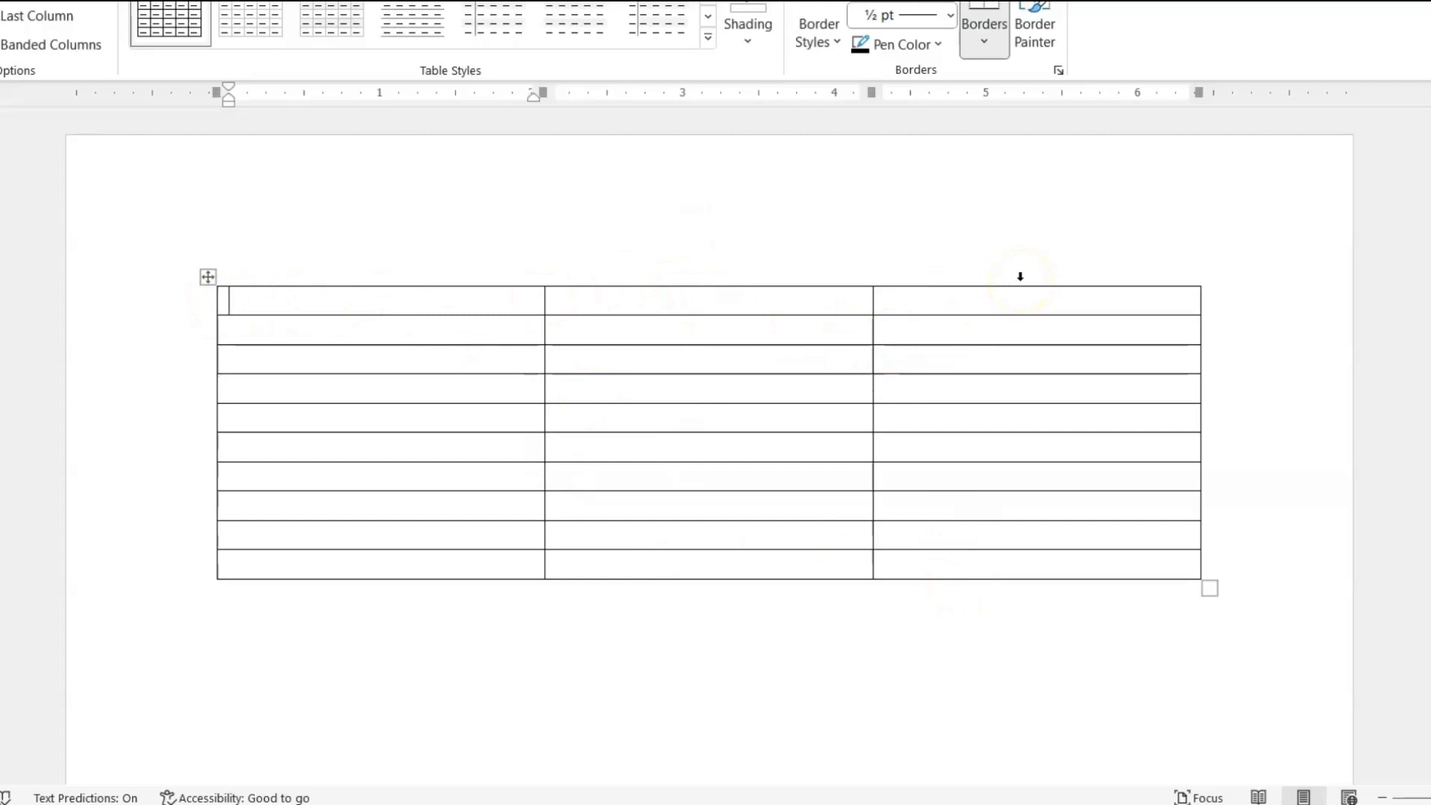
pyautogui.click(155, 109)
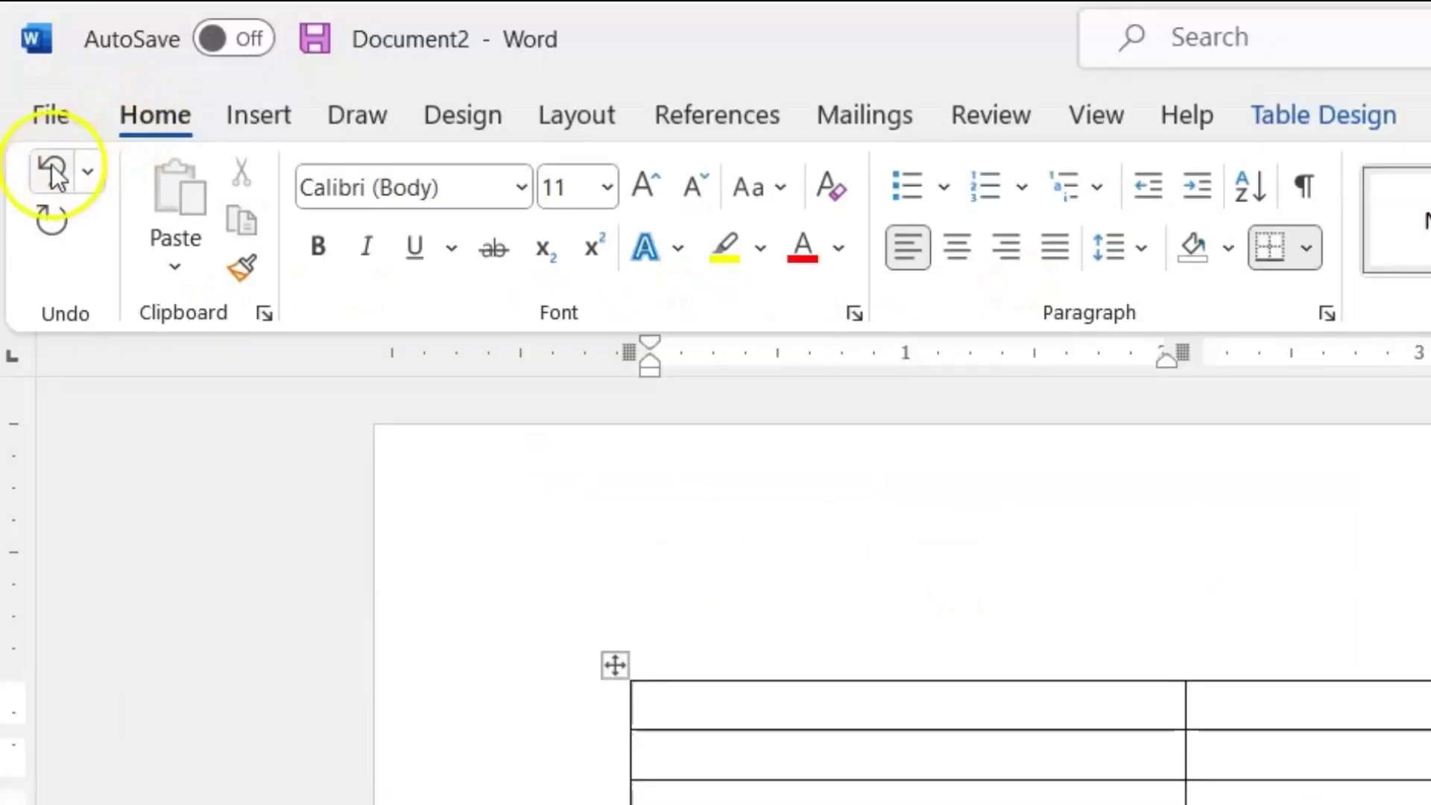
pyautogui.click(51, 164)
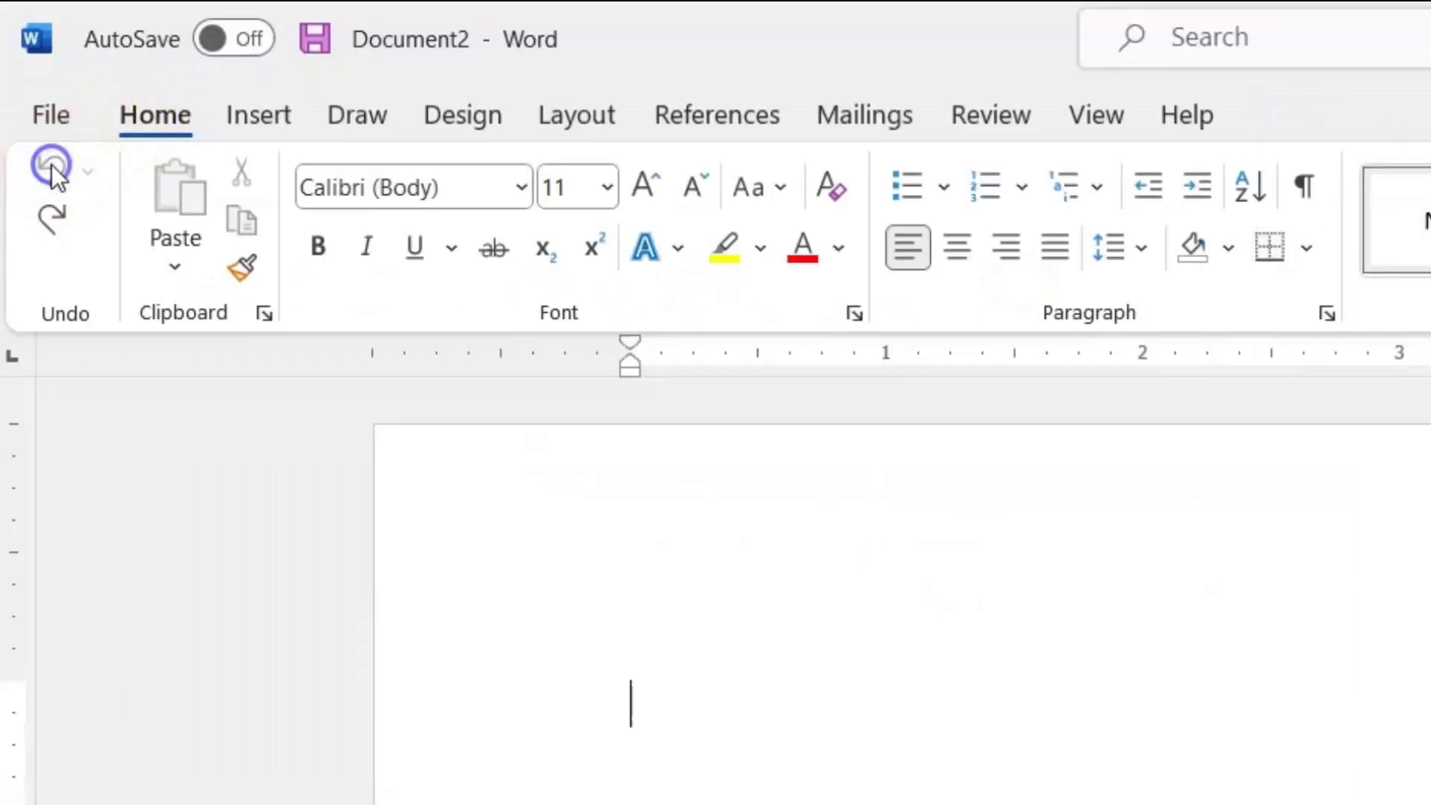
# Start a new table through the table size settings, with 3 columns and 10 rows.
pyautogui.click(267, 118)
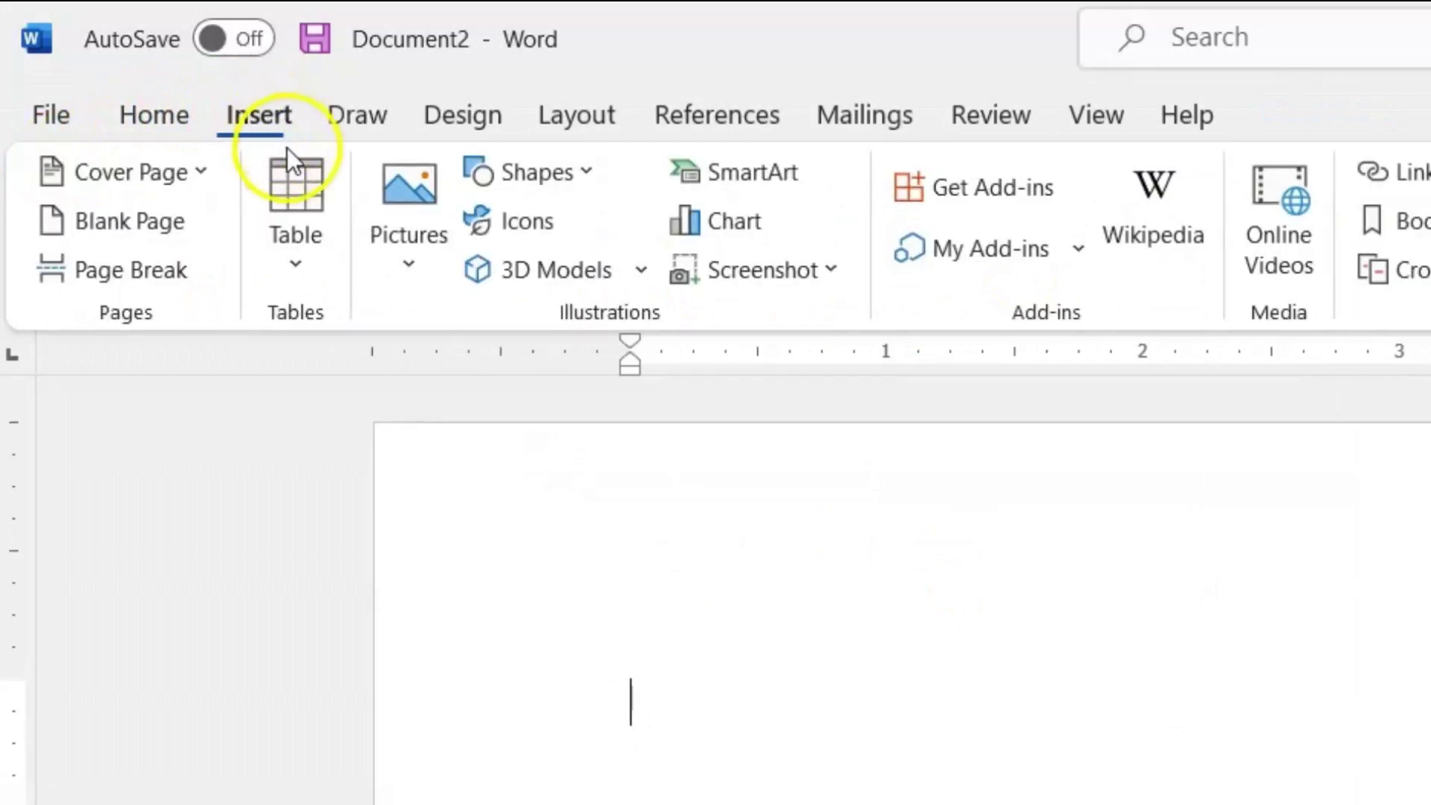
pyautogui.click(294, 178)
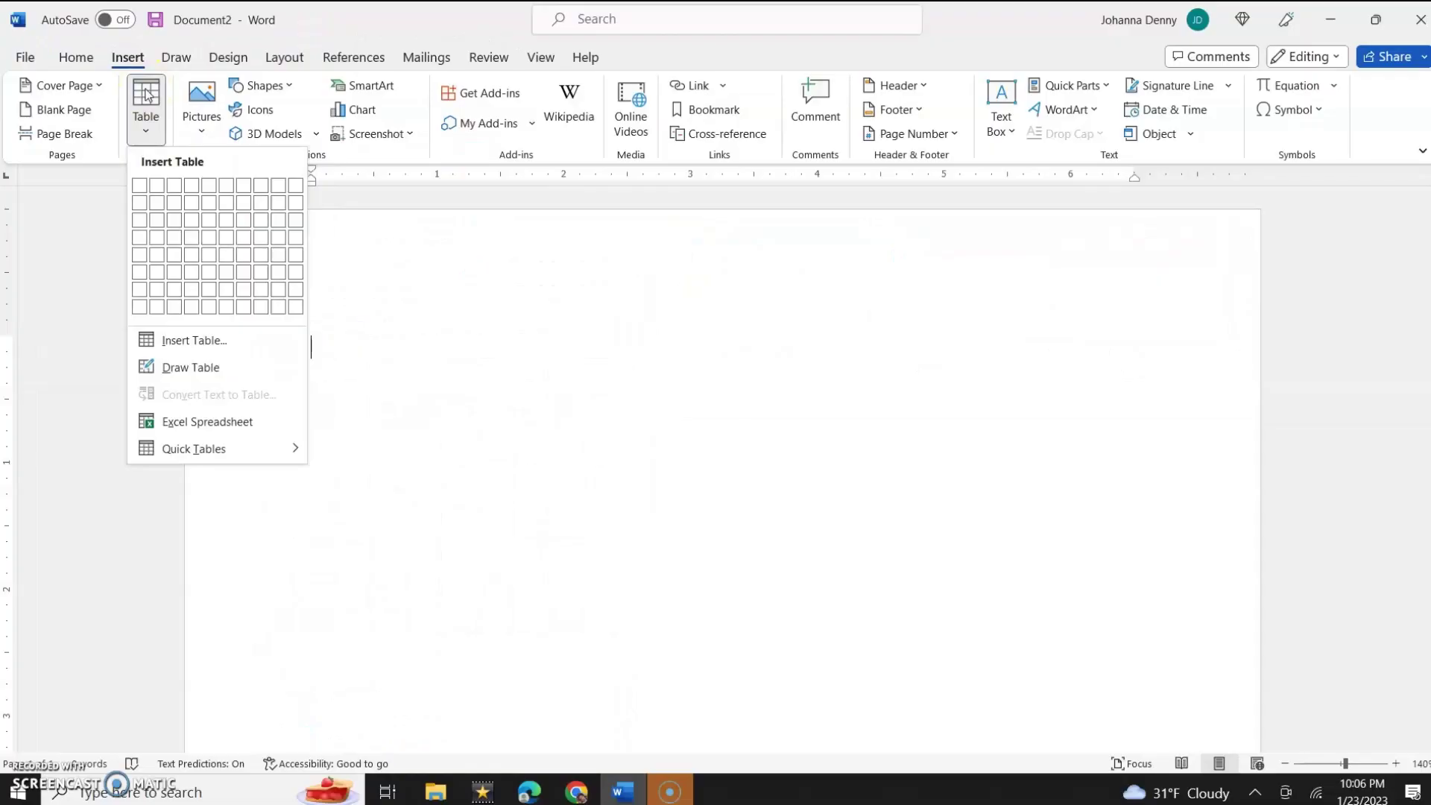
pyautogui.click(176, 332)
pyautogui.click(775, 302)
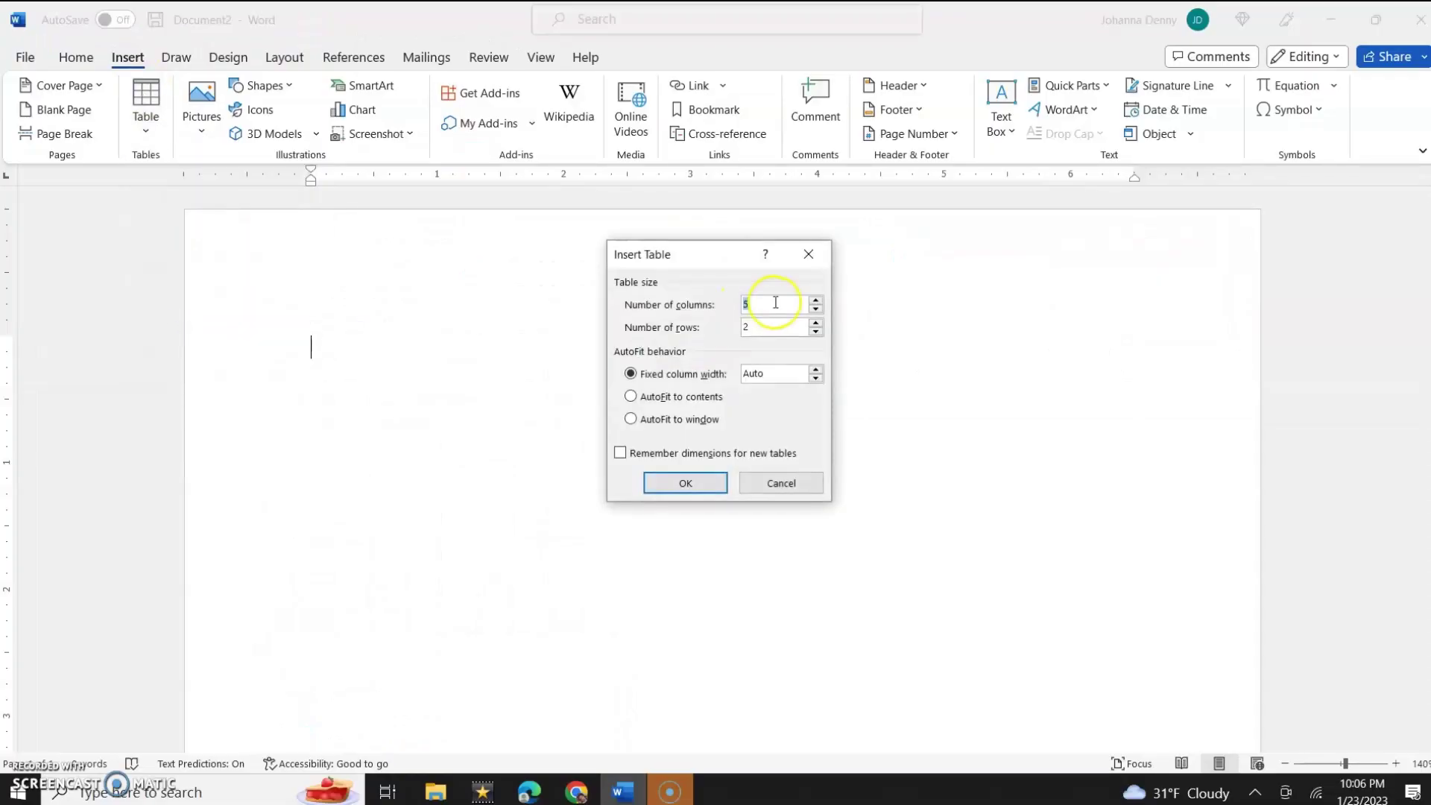
pyautogui.write('3')
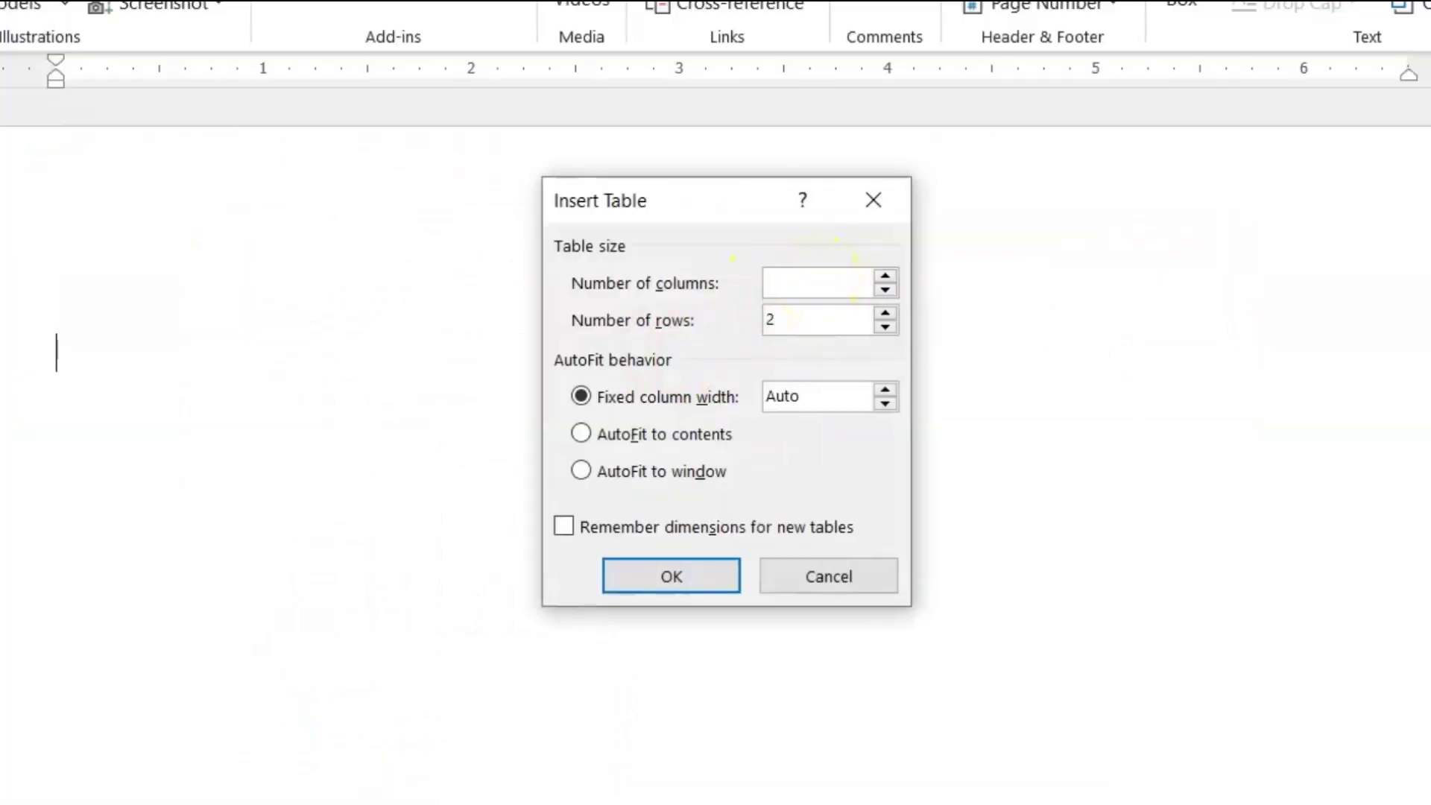
pyautogui.click(765, 328)
pyautogui.press('BackSpace')
pyautogui.write('10')
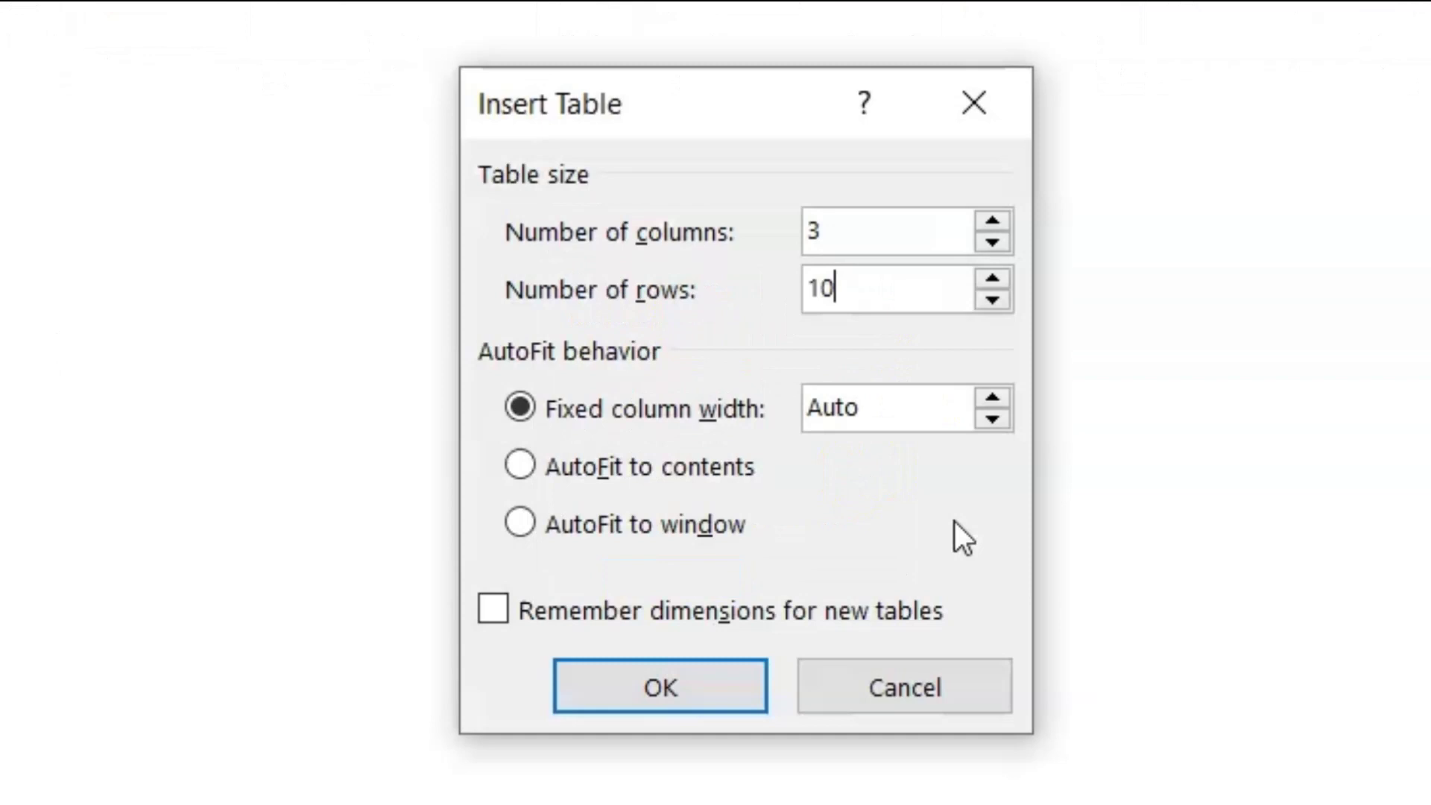
# Set the new table's fixed column width to 1.2" and insert the table.
pyautogui.click(530, 411)
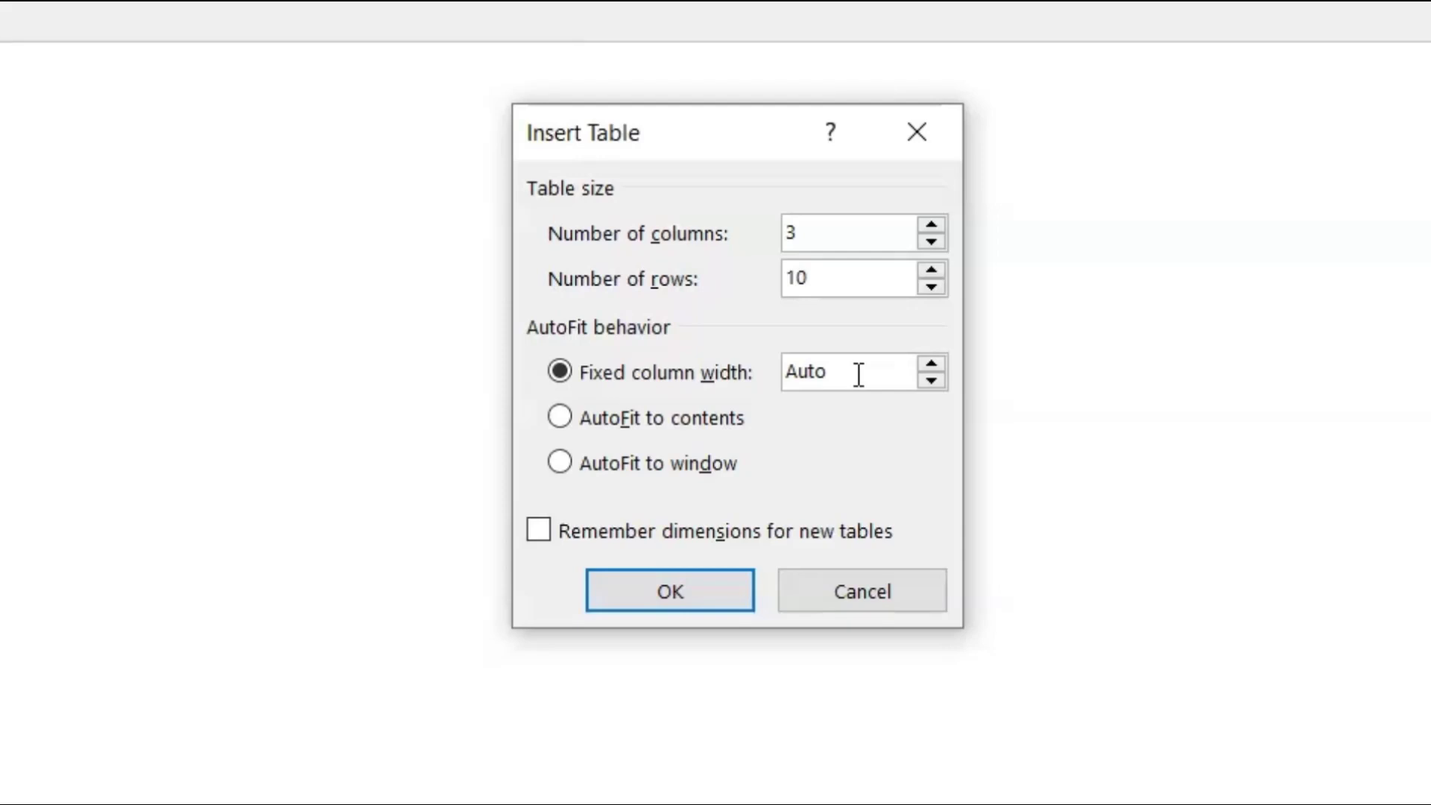
pyautogui.click(933, 365)
pyautogui.moveTo(935, 367)
pyautogui.mouseDown()
pyautogui.moveTo(924, 382)
pyautogui.moveTo(929, 364)
pyautogui.mouseUp()
pyautogui.click(930, 365)
pyautogui.click(929, 365)
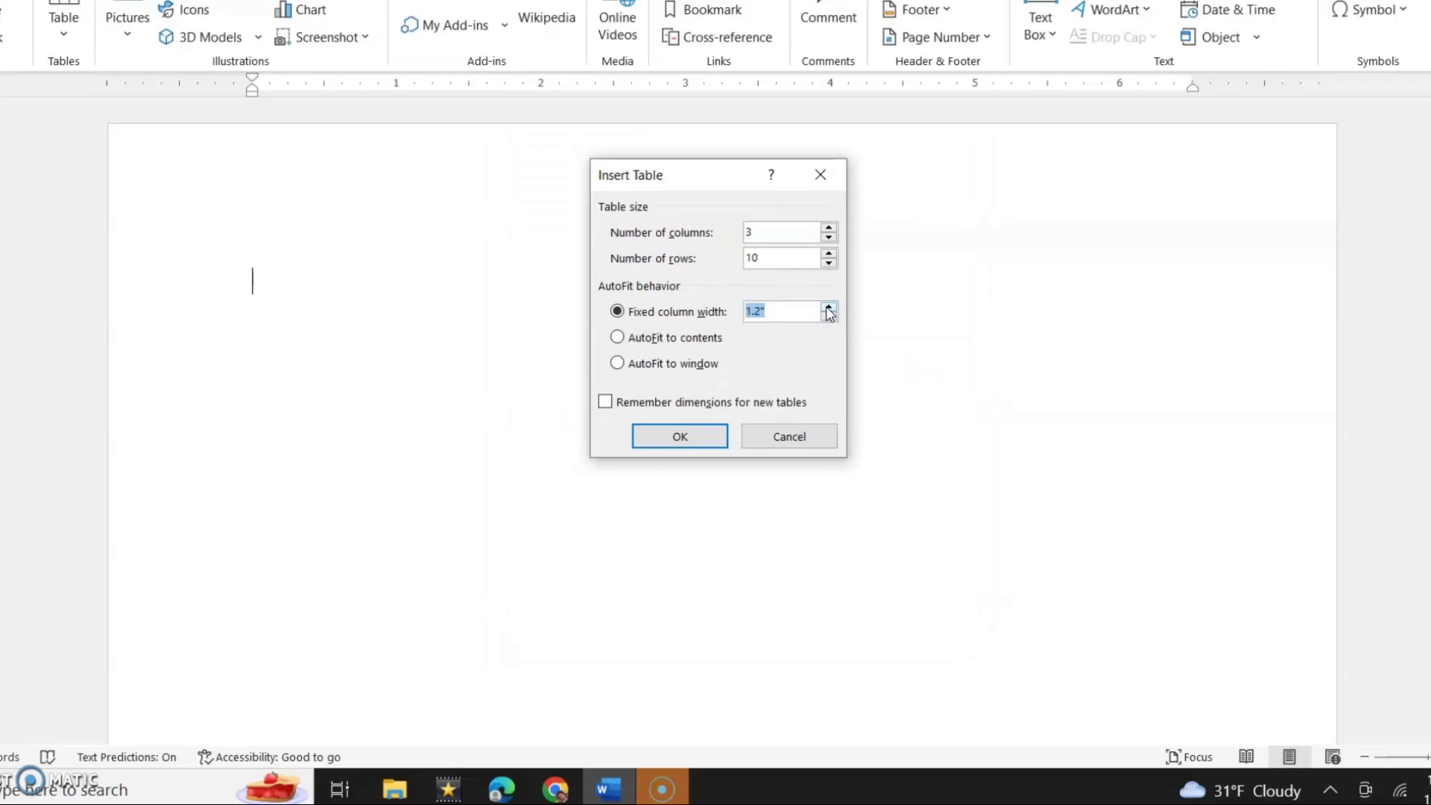
pyautogui.click(678, 435)
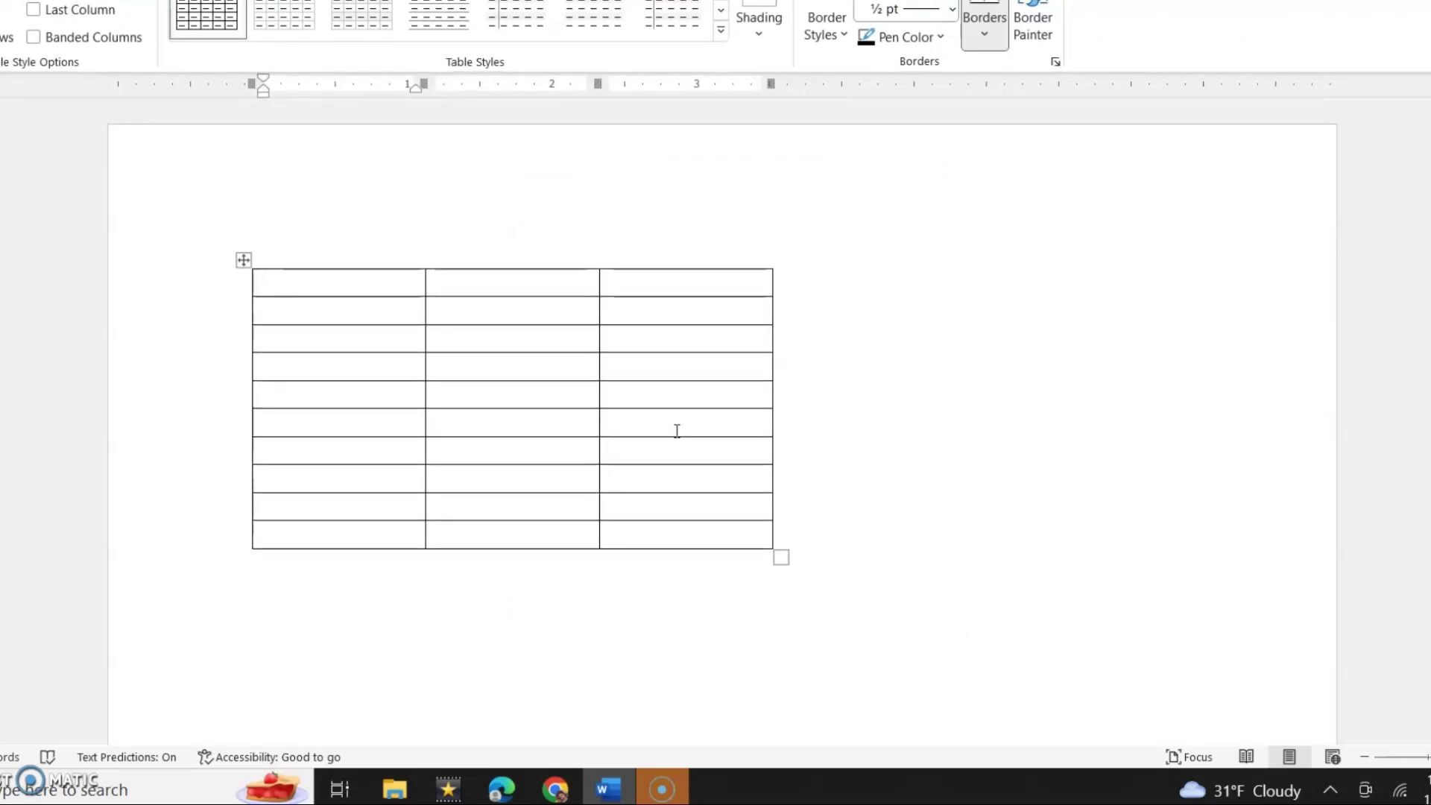
# Undo the insertion of the table with the 1.2" fixed column width.
pyautogui.click(273, 290)
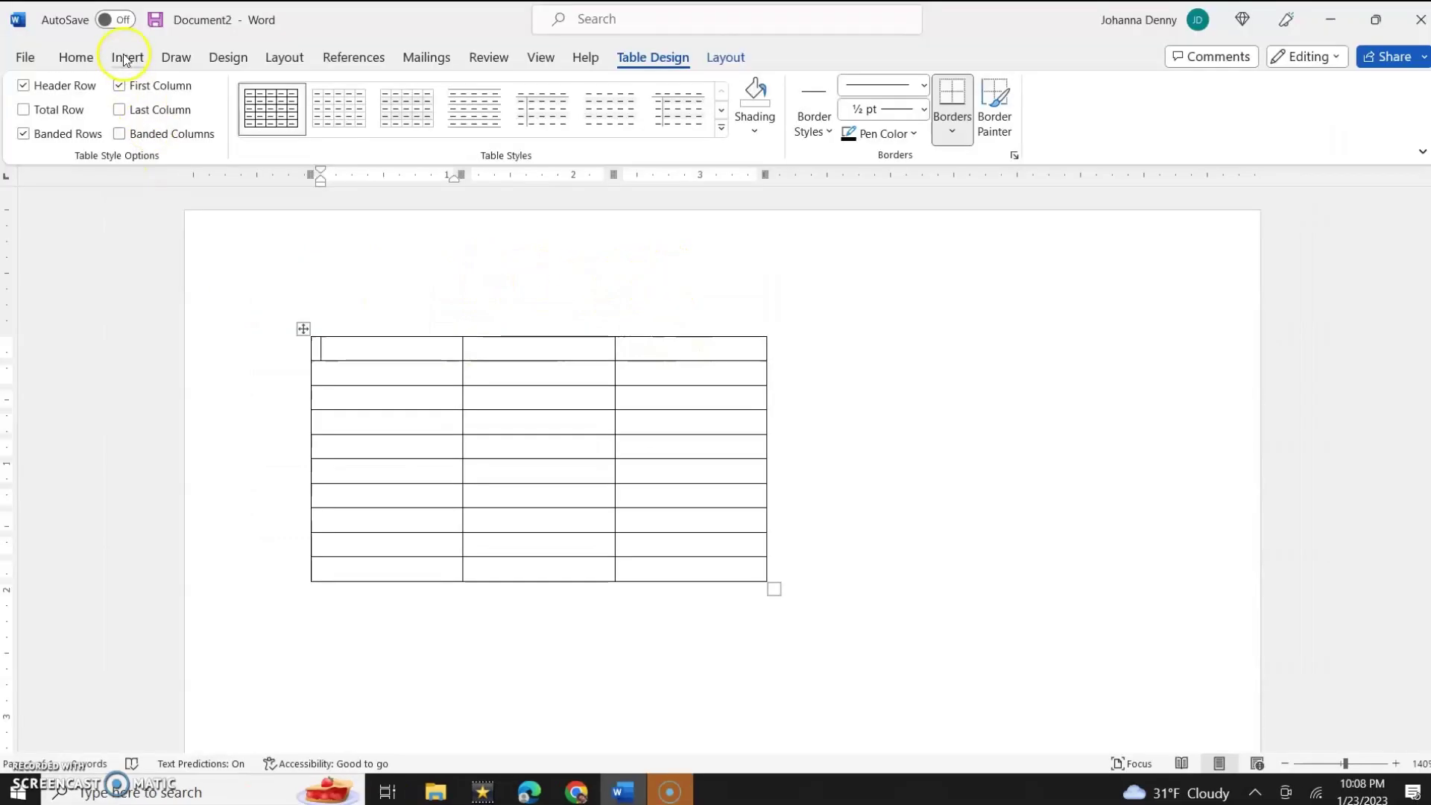
pyautogui.click(123, 58)
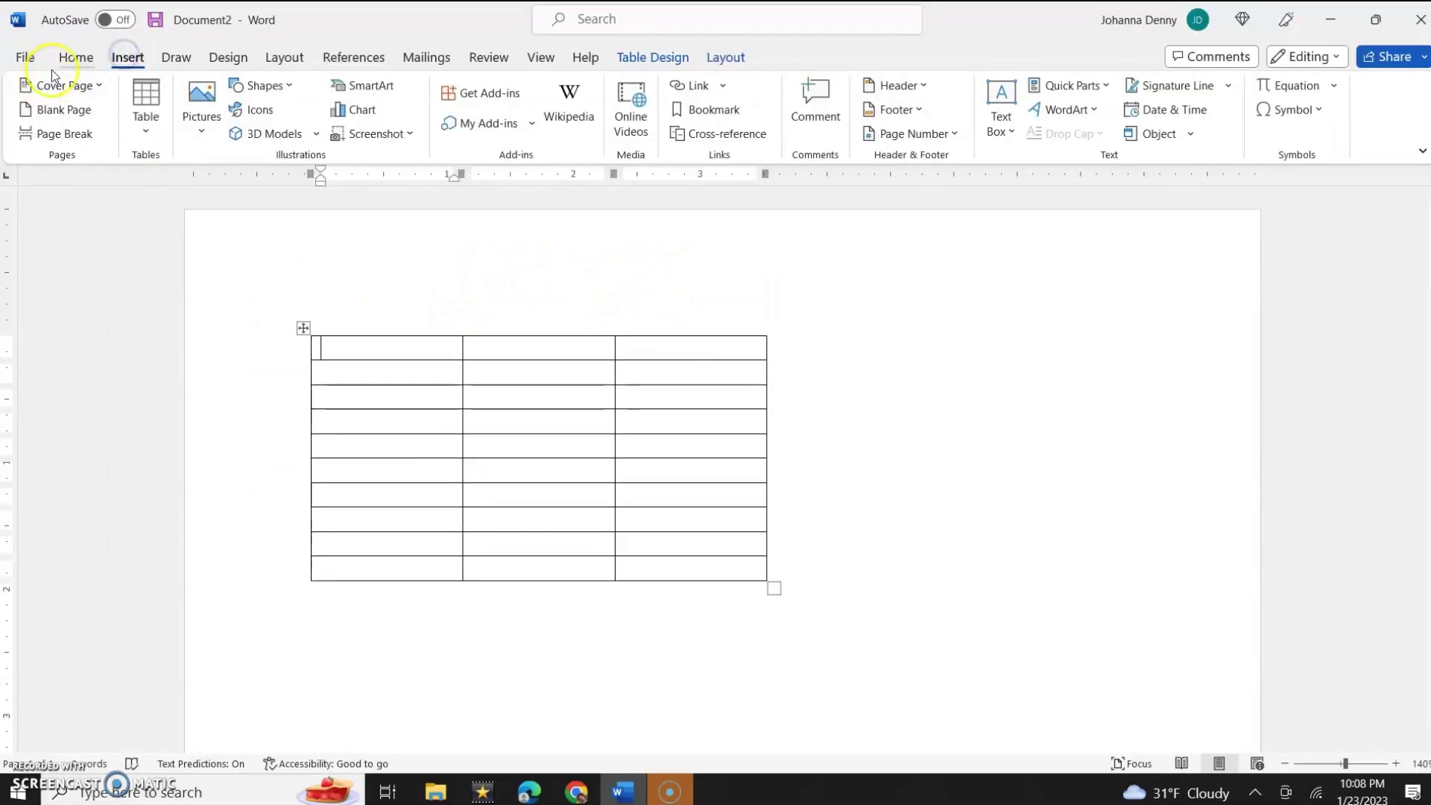
pyautogui.click(76, 59)
pyautogui.click(25, 84)
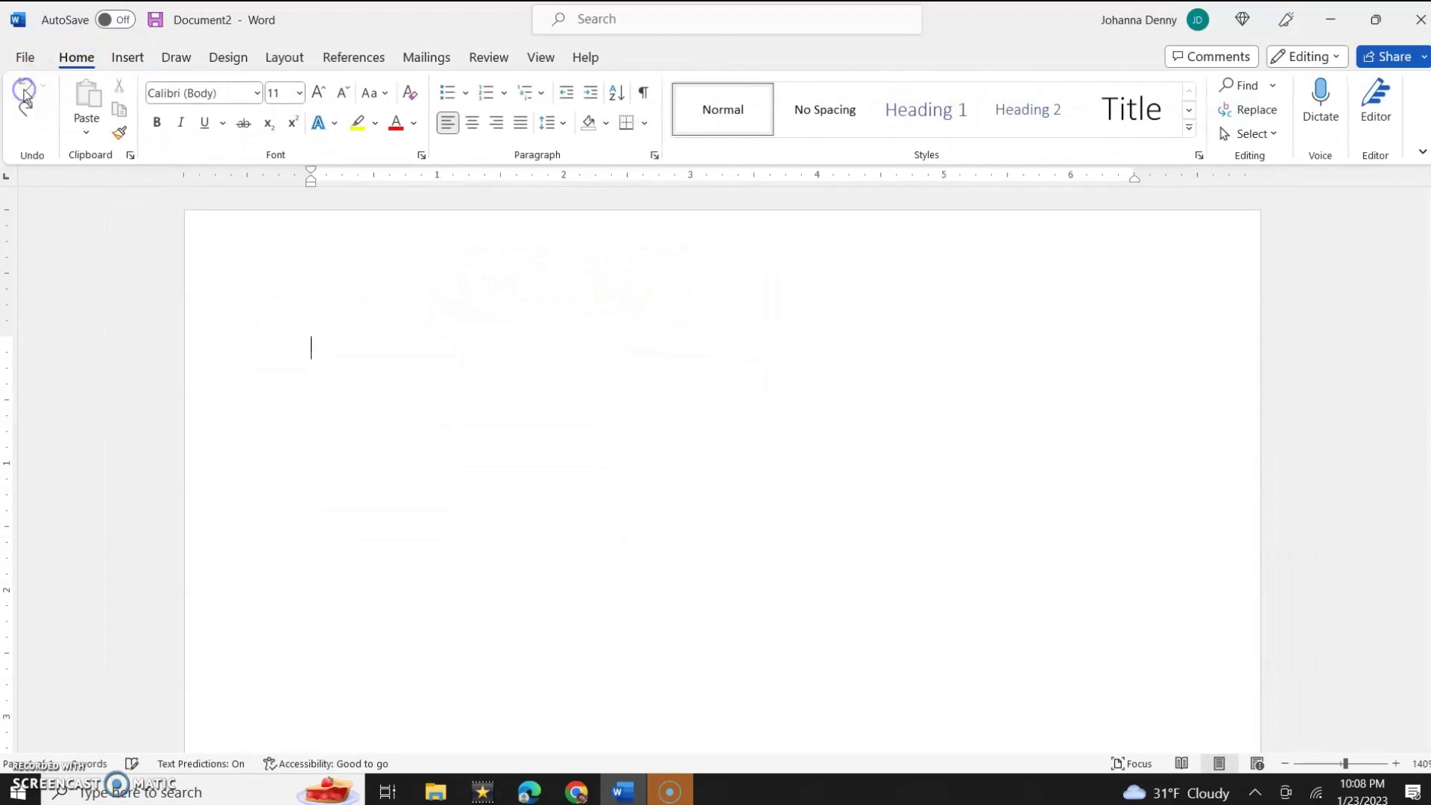
# Insert a table with 3 columns and 10 rows using the AutoFit to contents behavior.
pyautogui.click(125, 59)
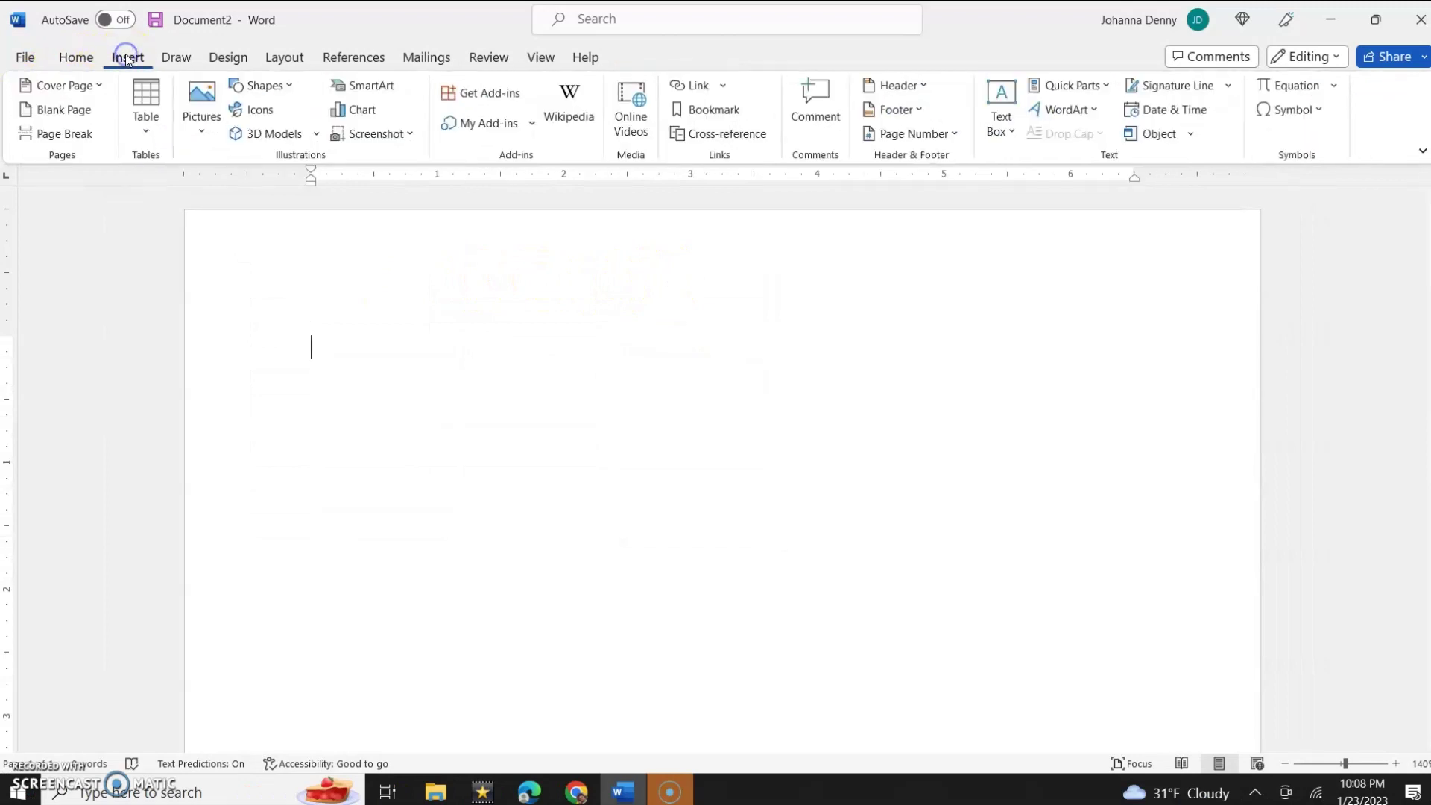
pyautogui.click(146, 93)
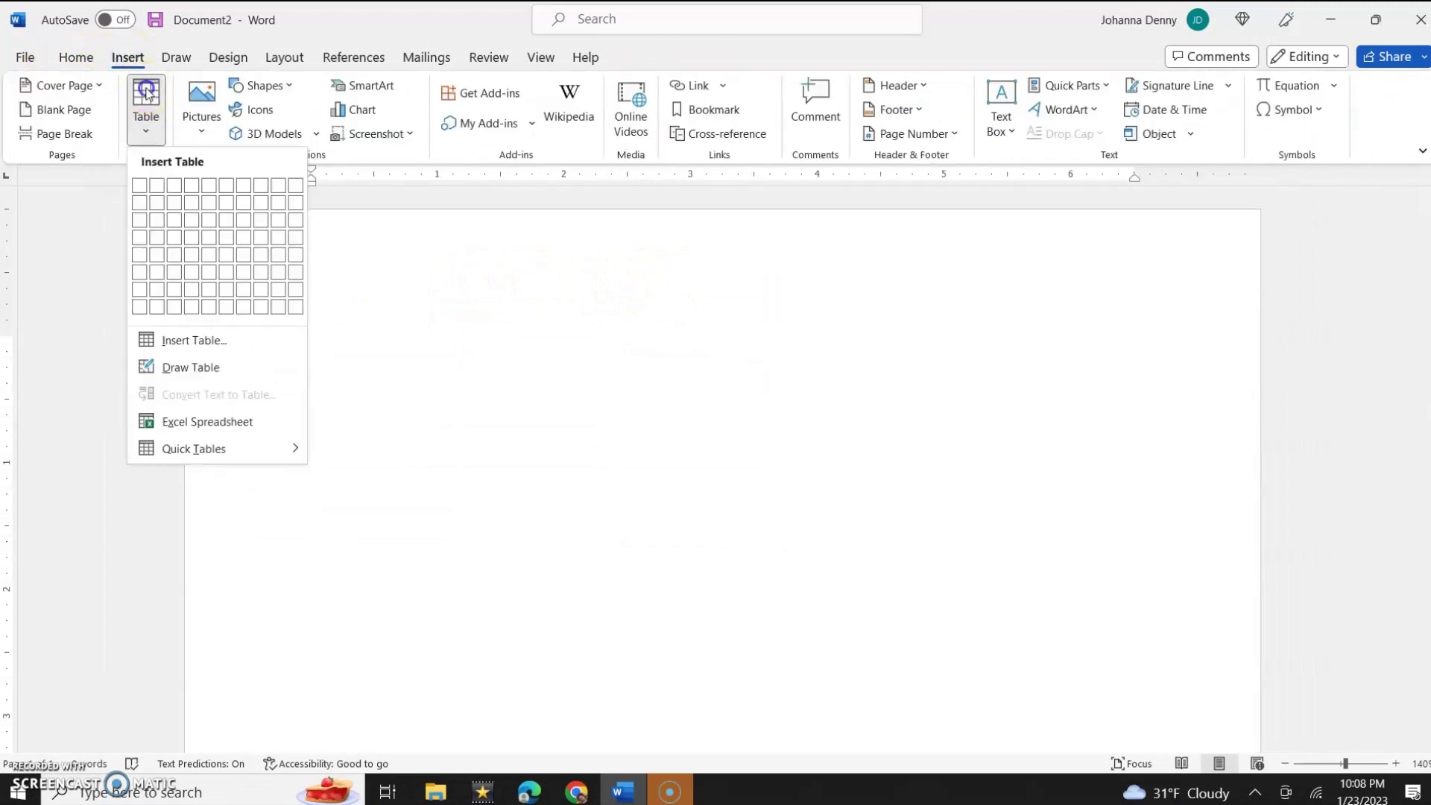
pyautogui.click(186, 340)
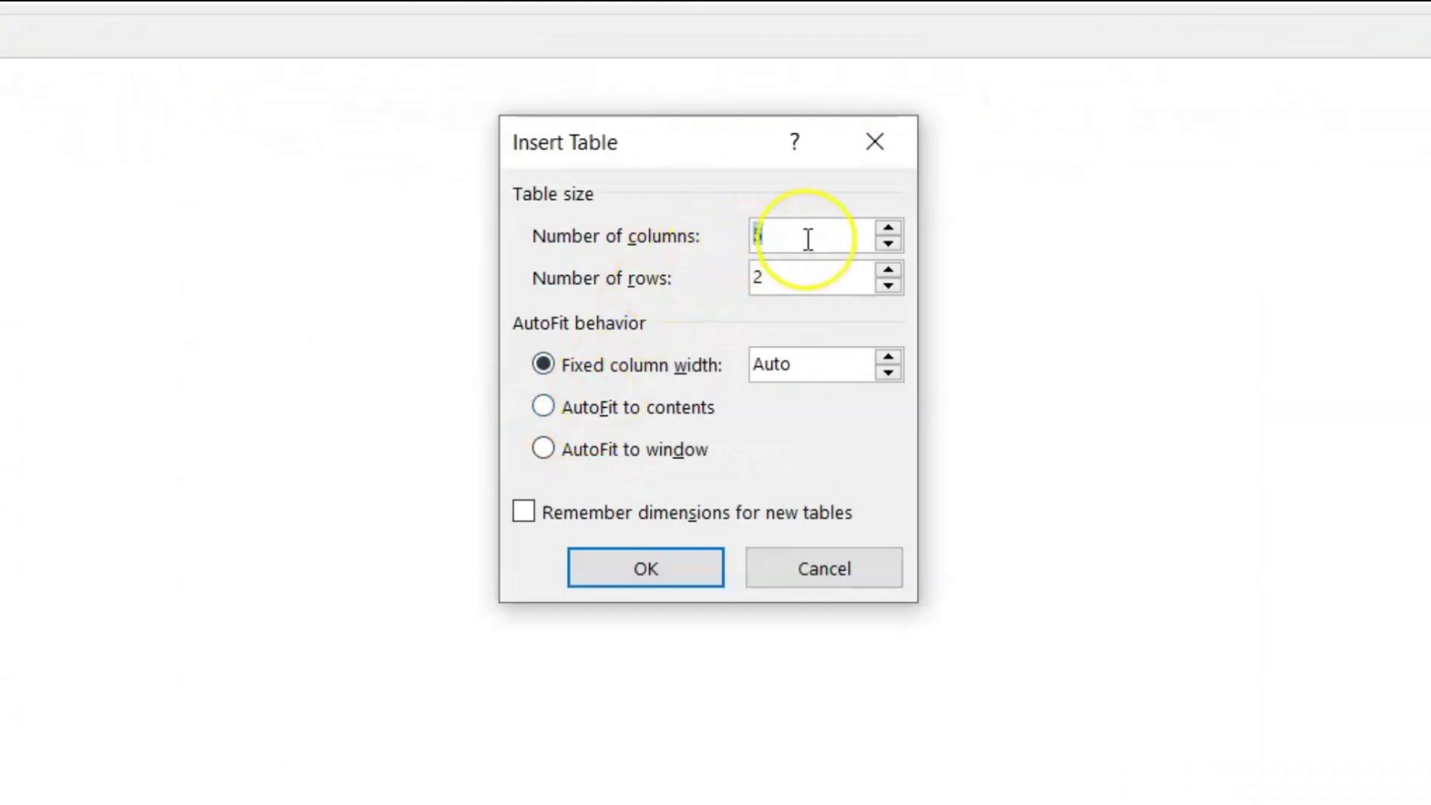
pyautogui.write('3')
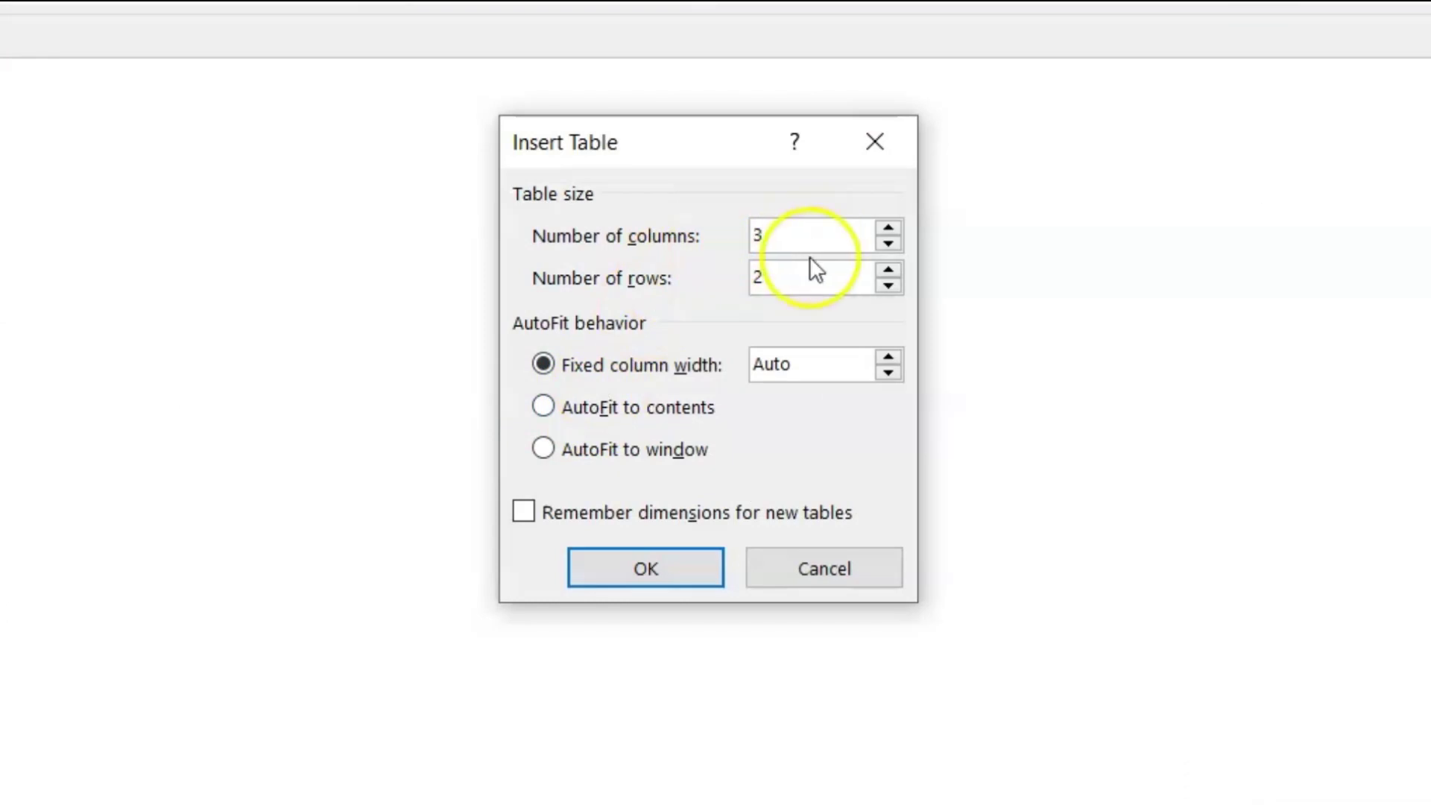
pyautogui.press('Tab')
pyautogui.write('10')
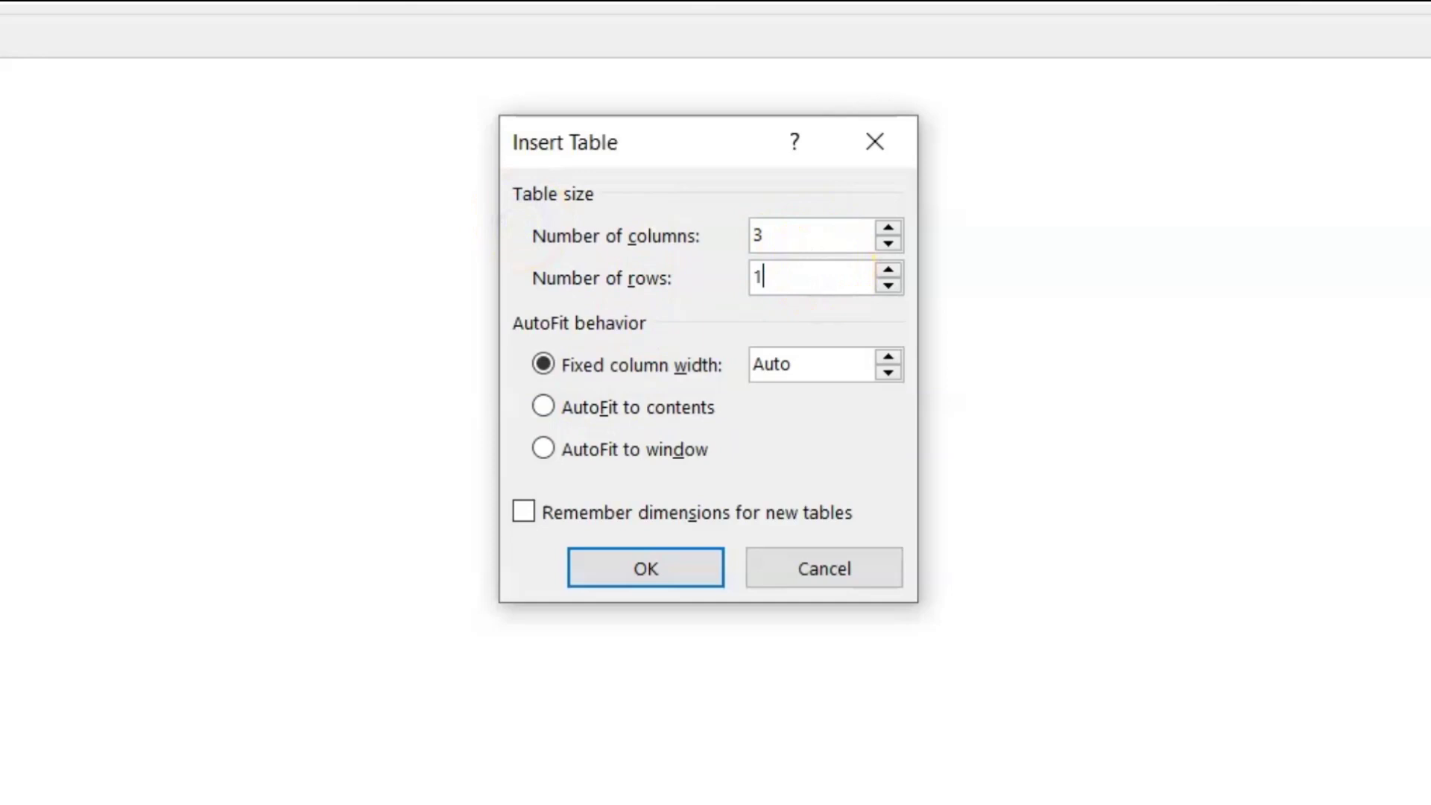
pyautogui.click(545, 408)
pyautogui.click(644, 563)
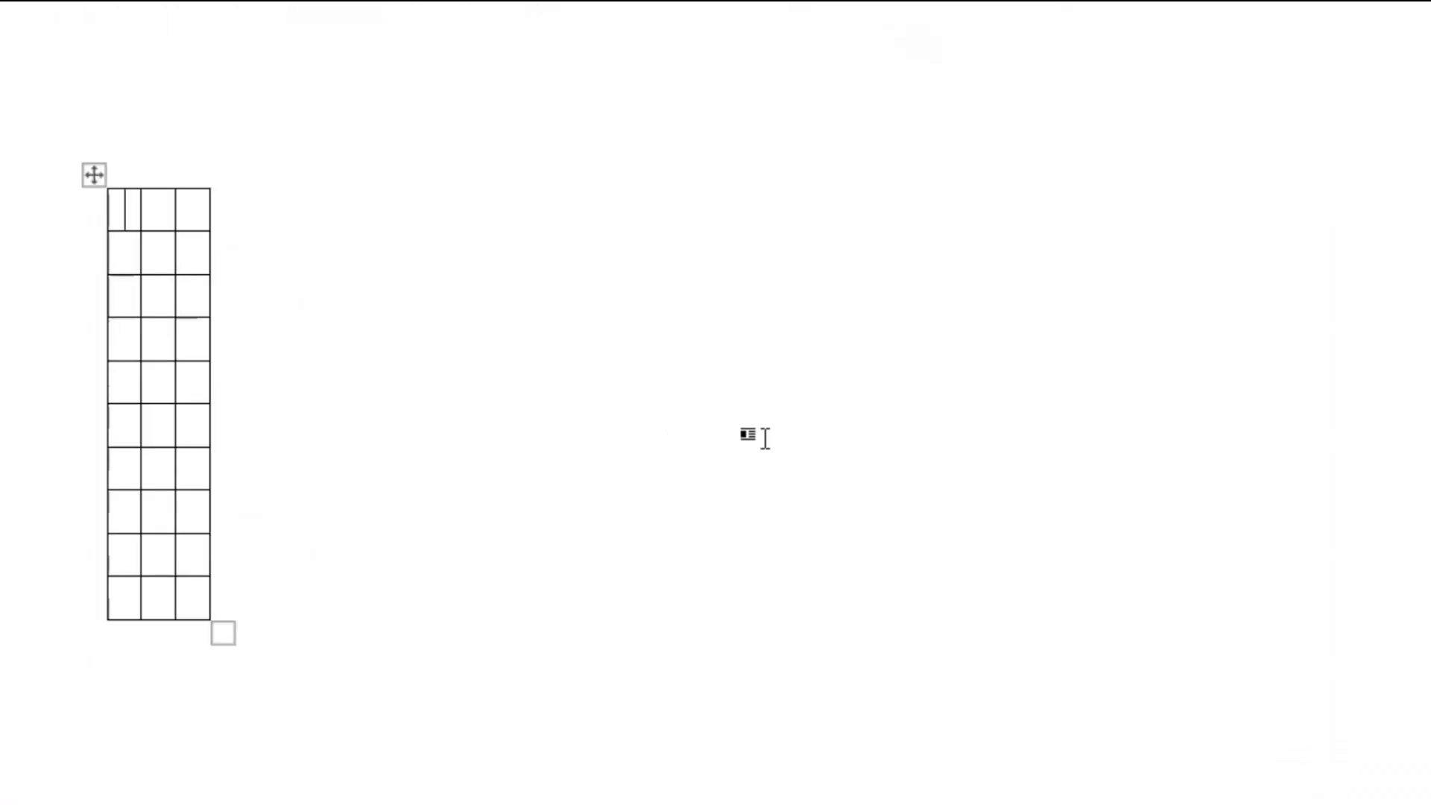
# Enter "THIS IS THE FIRST WEEK" in the first cell of the table's top row.
pyautogui.write('THIS')
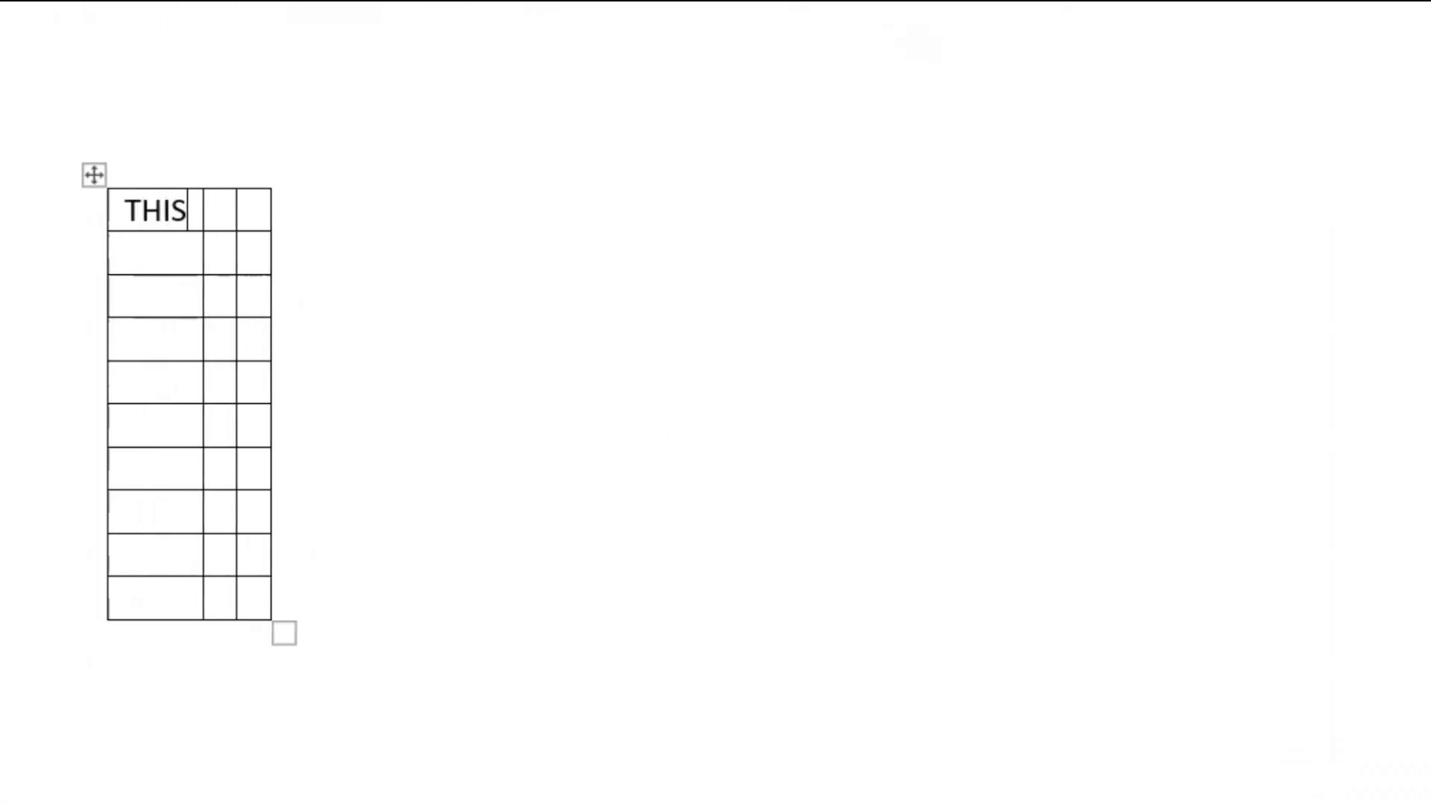
pyautogui.write(' IS THE FIRS')
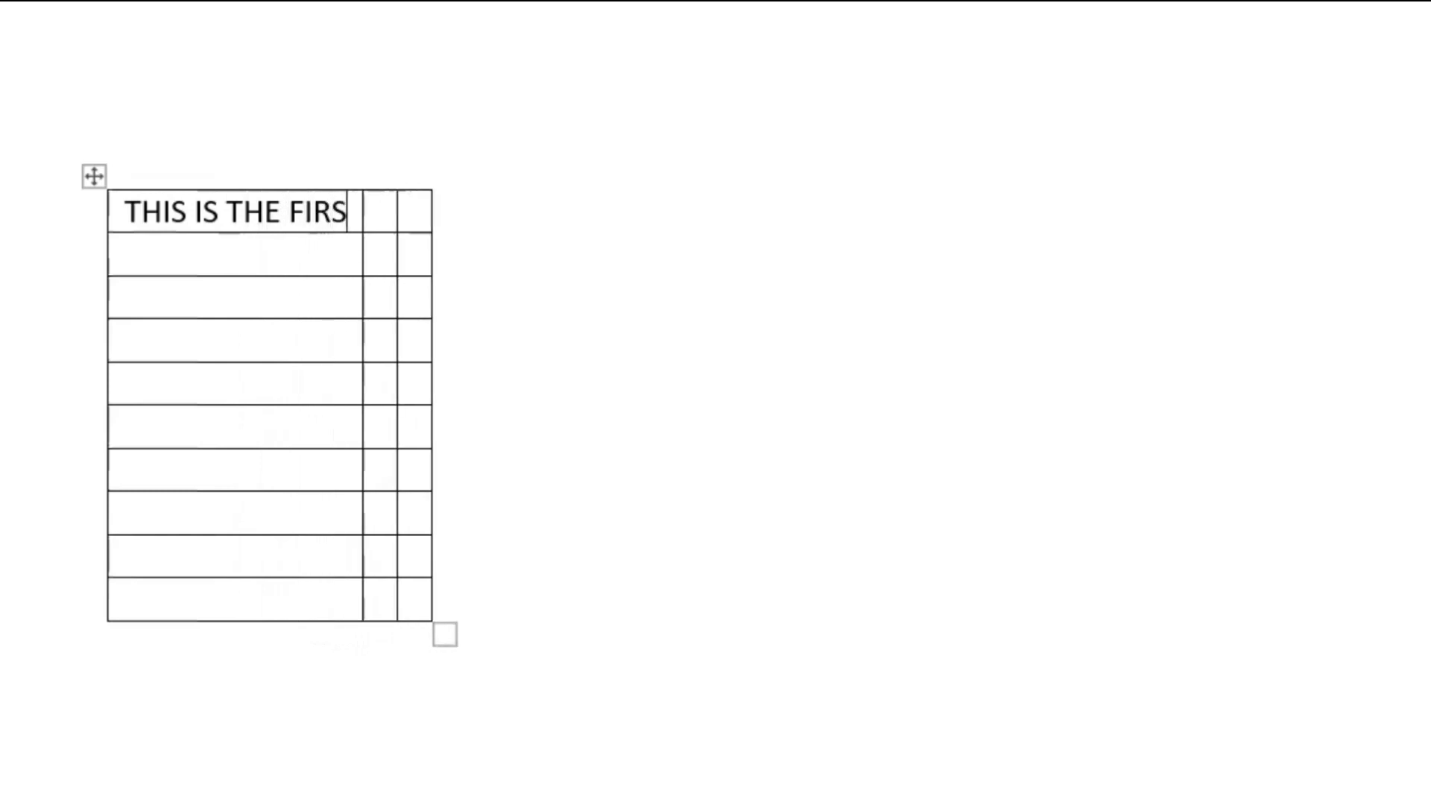
pyautogui.write('T WEEK')
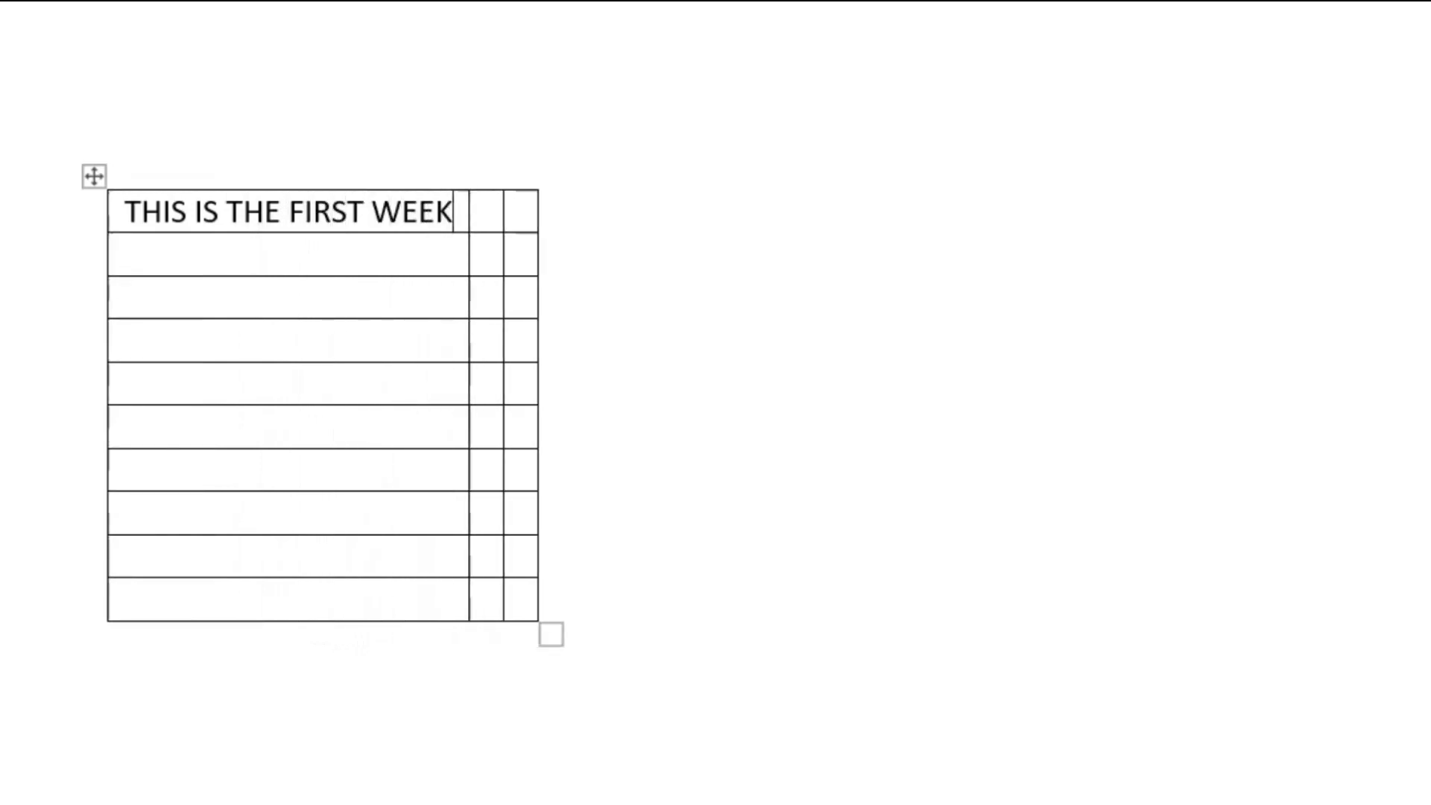
# Enter "THIS IS THE 2ND WEEK" in the second cell of the table's top row.
pyautogui.write('T')
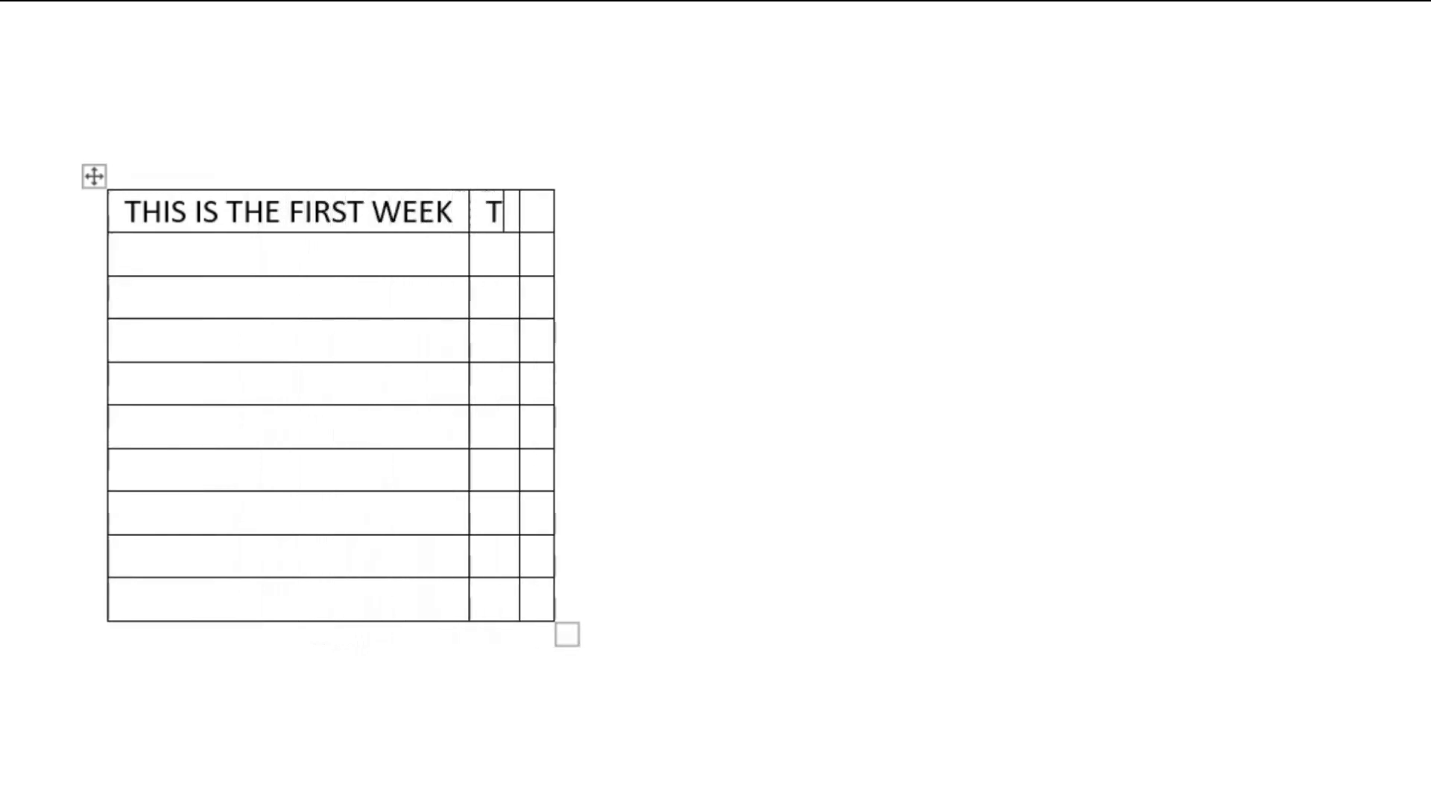
pyautogui.write('HISIS')
pyautogui.press('BackSpace')
pyautogui.press('BackSpace')
pyautogui.write('IS T')
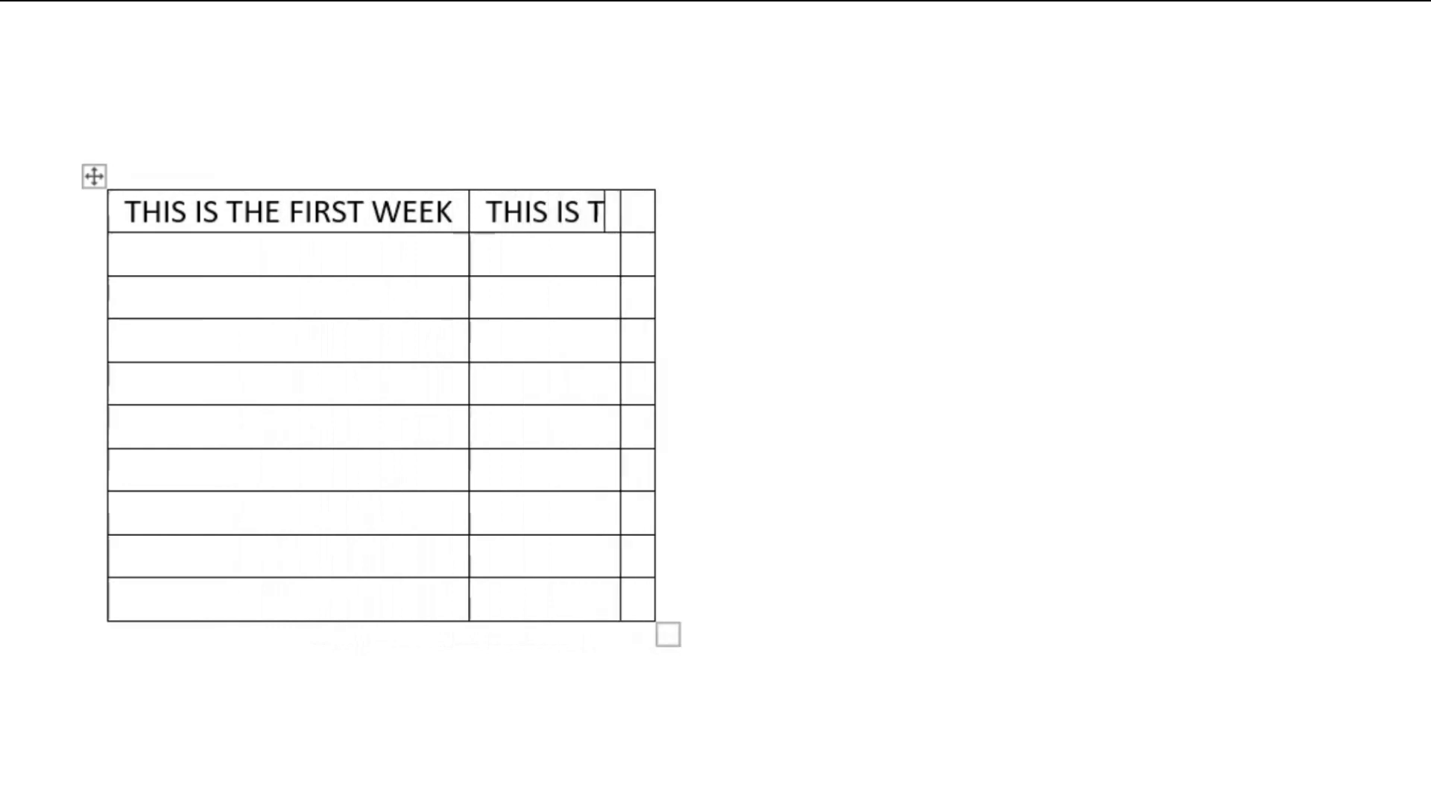
pyautogui.write('HE 2CH')
pyautogui.press('BackSpace')
pyautogui.press('BackSpace')
pyautogui.write('ND WEEK')
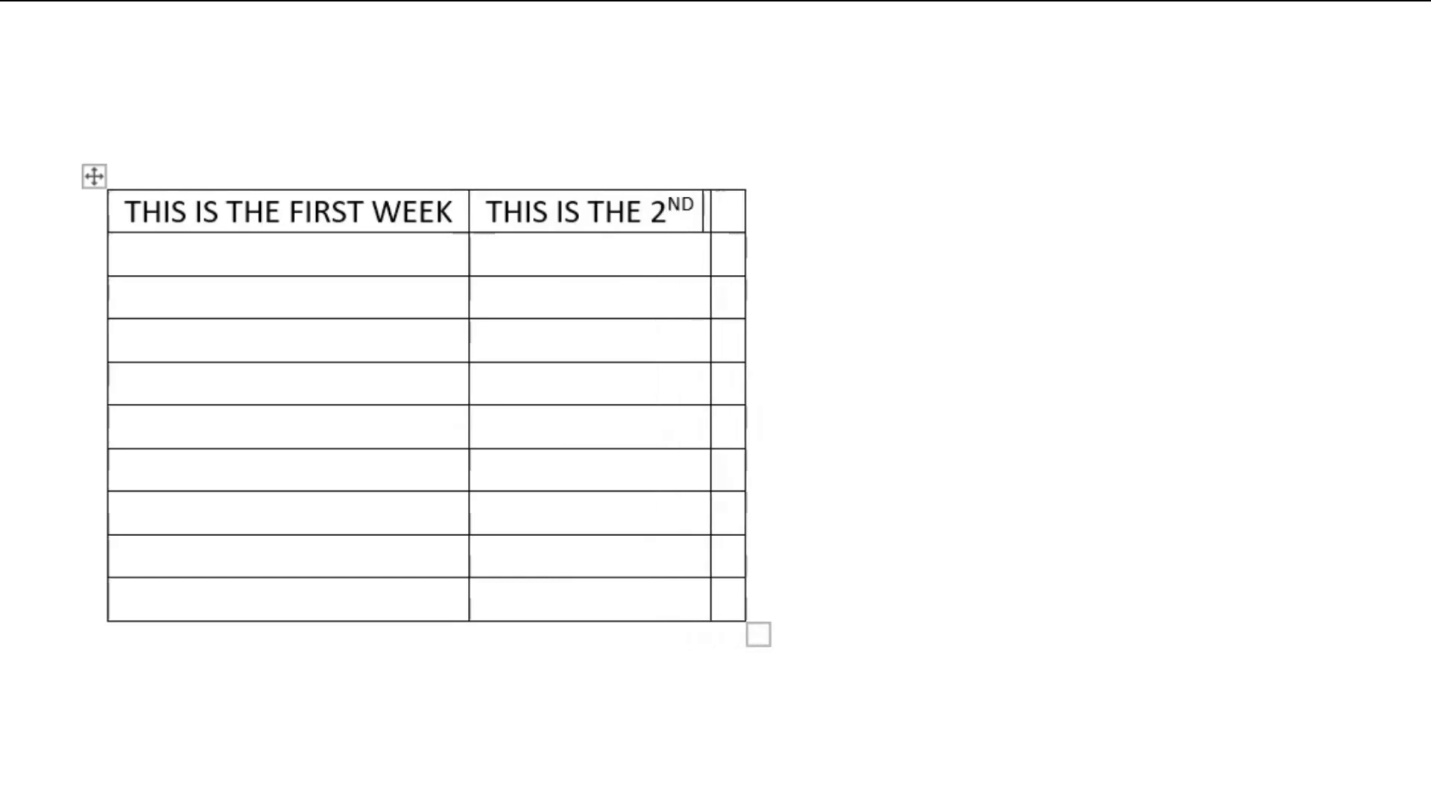
# Enter "THE 3RD WEEK" in the third cell of the table's top row.
pyautogui.click(818, 211)
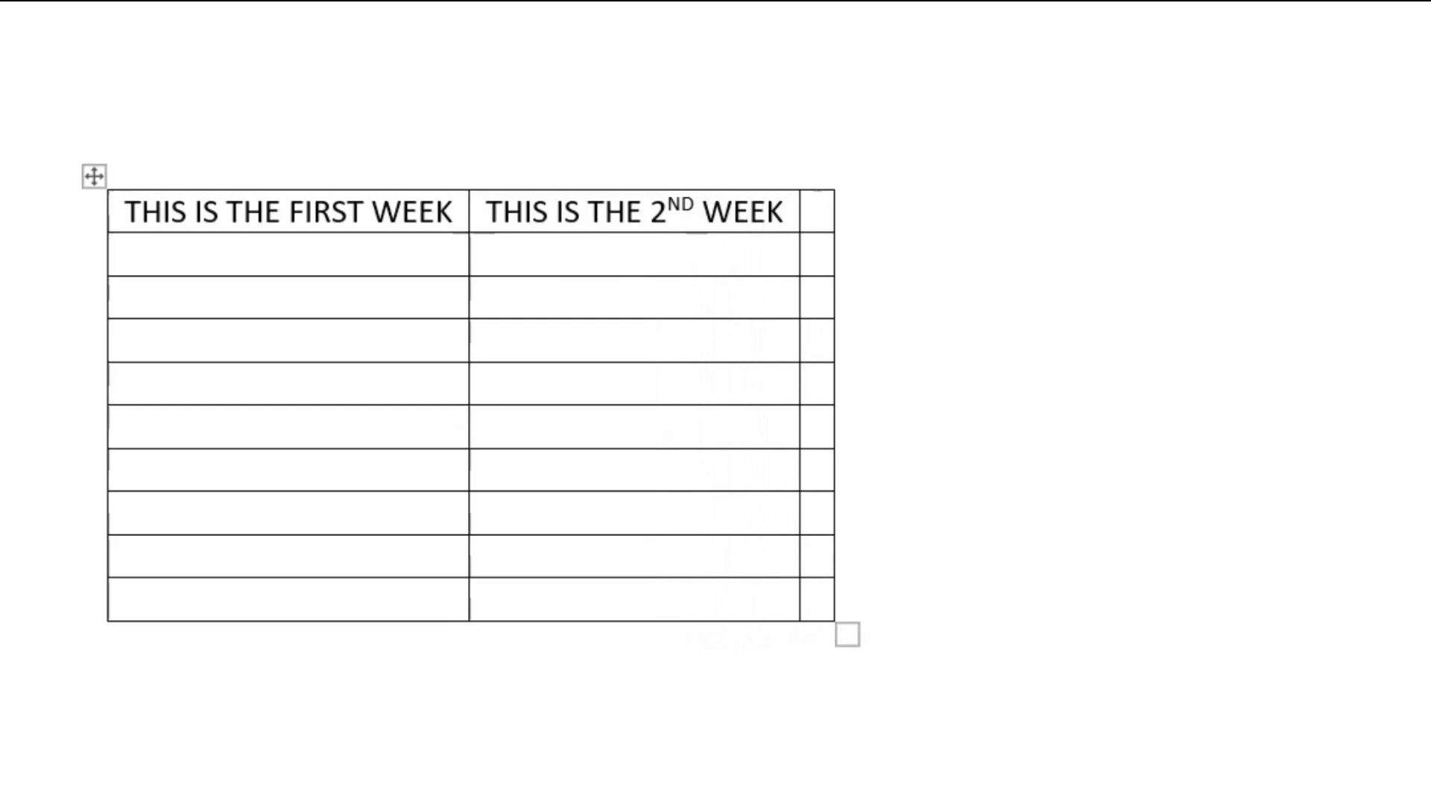
pyautogui.write('THE')
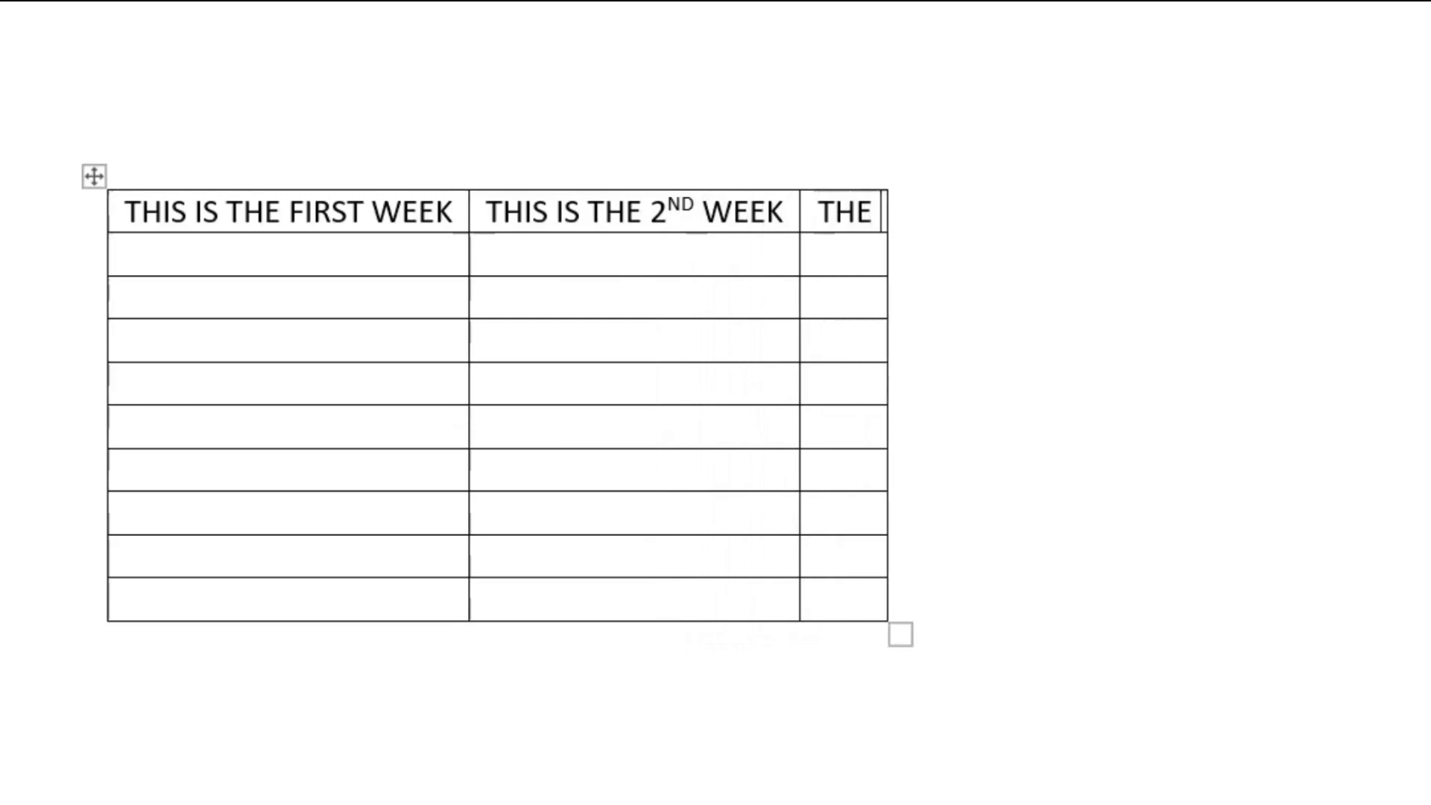
pyautogui.write(' 3RD WEEK')
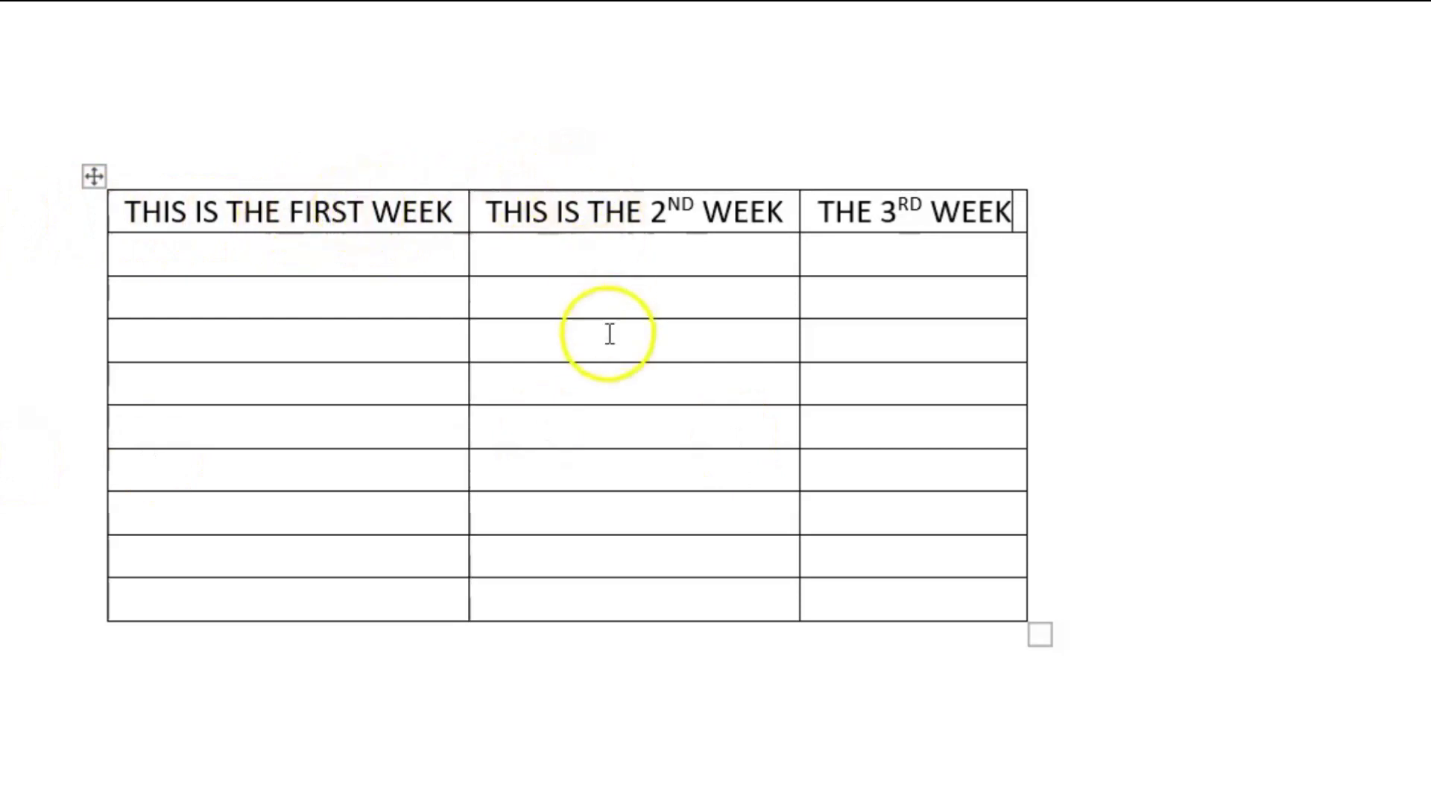
# Undo all the text entries in the top row and the insertion of the AutoFit to contents table.
pyautogui.moveTo(661, 208)
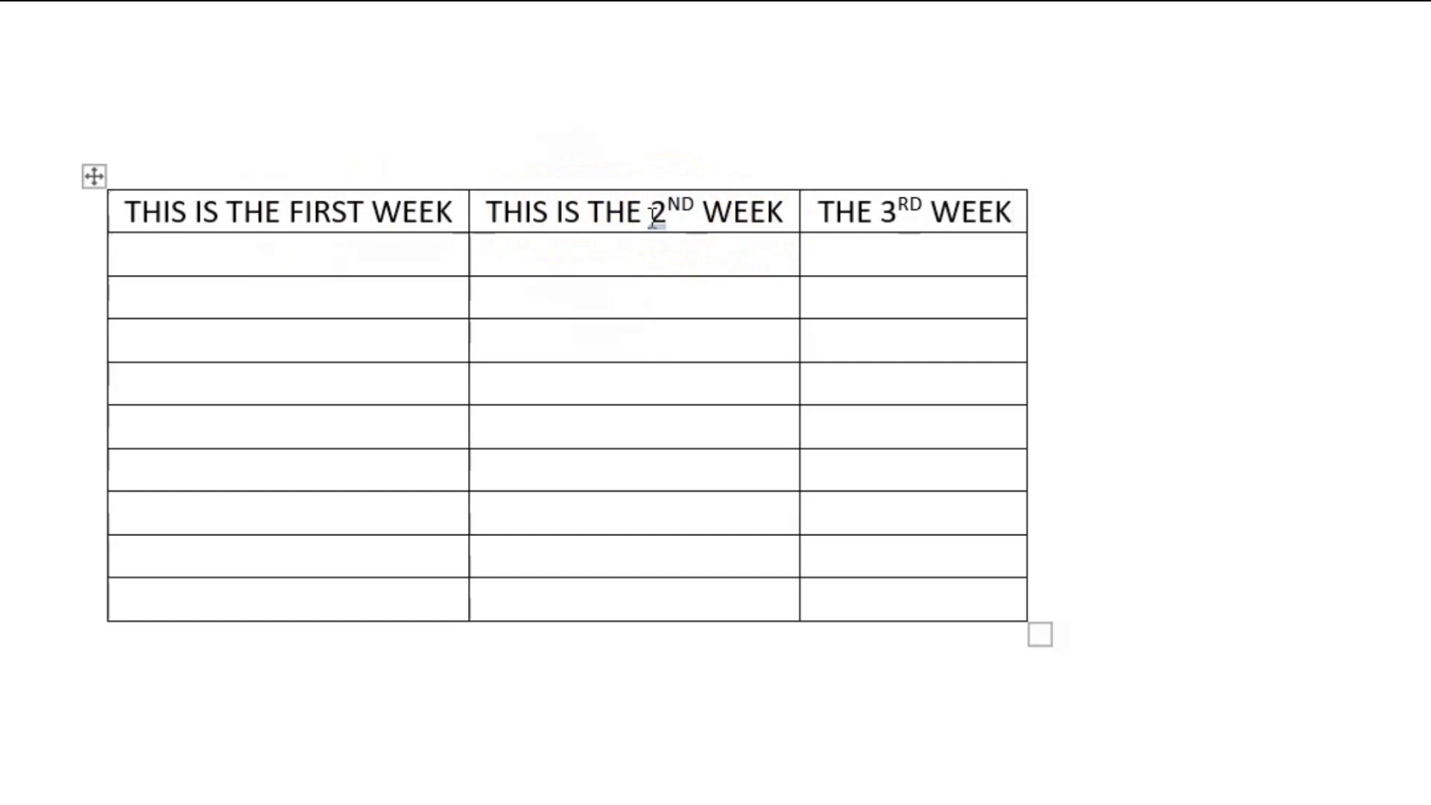
pyautogui.click(690, 220)
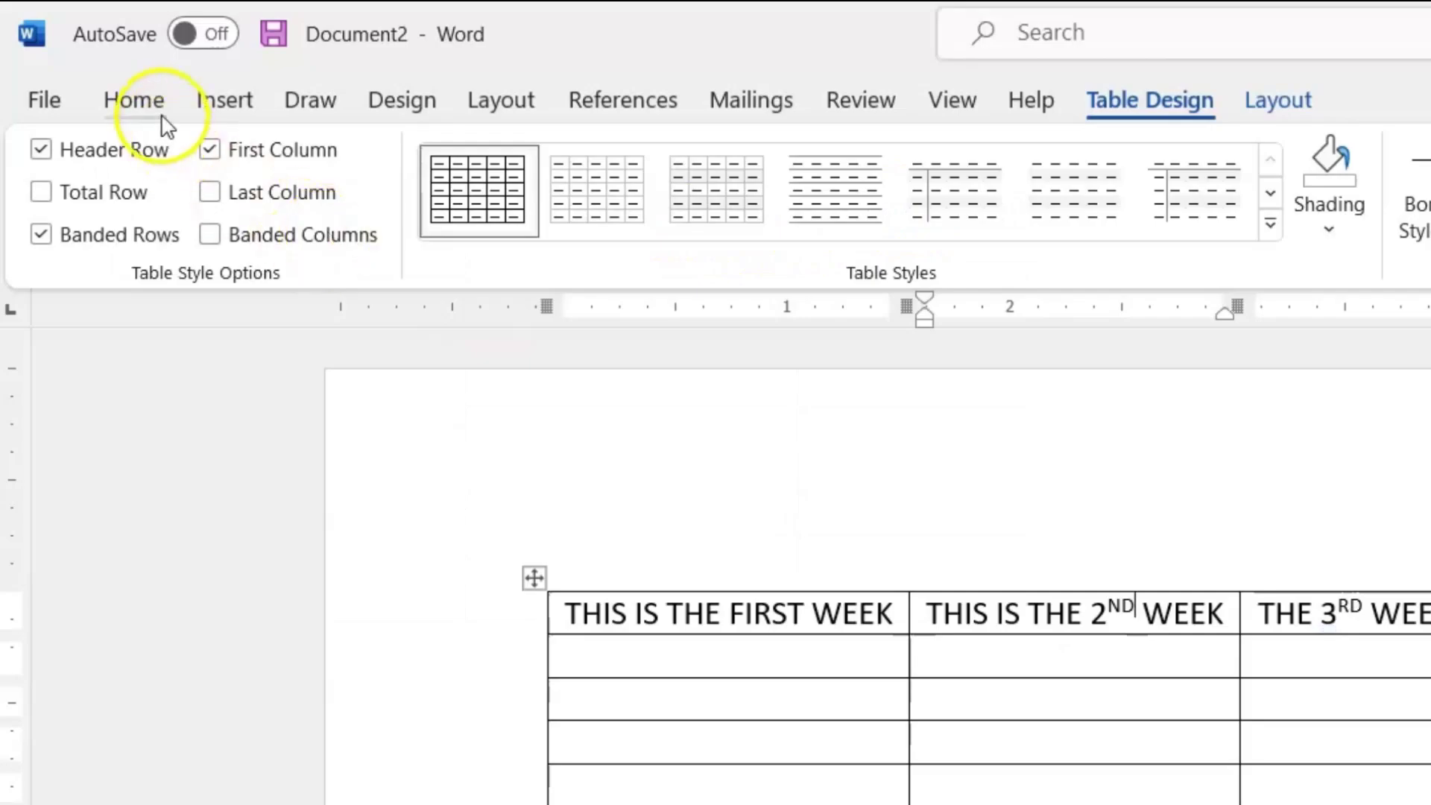
pyautogui.click(149, 101)
pyautogui.click(41, 149)
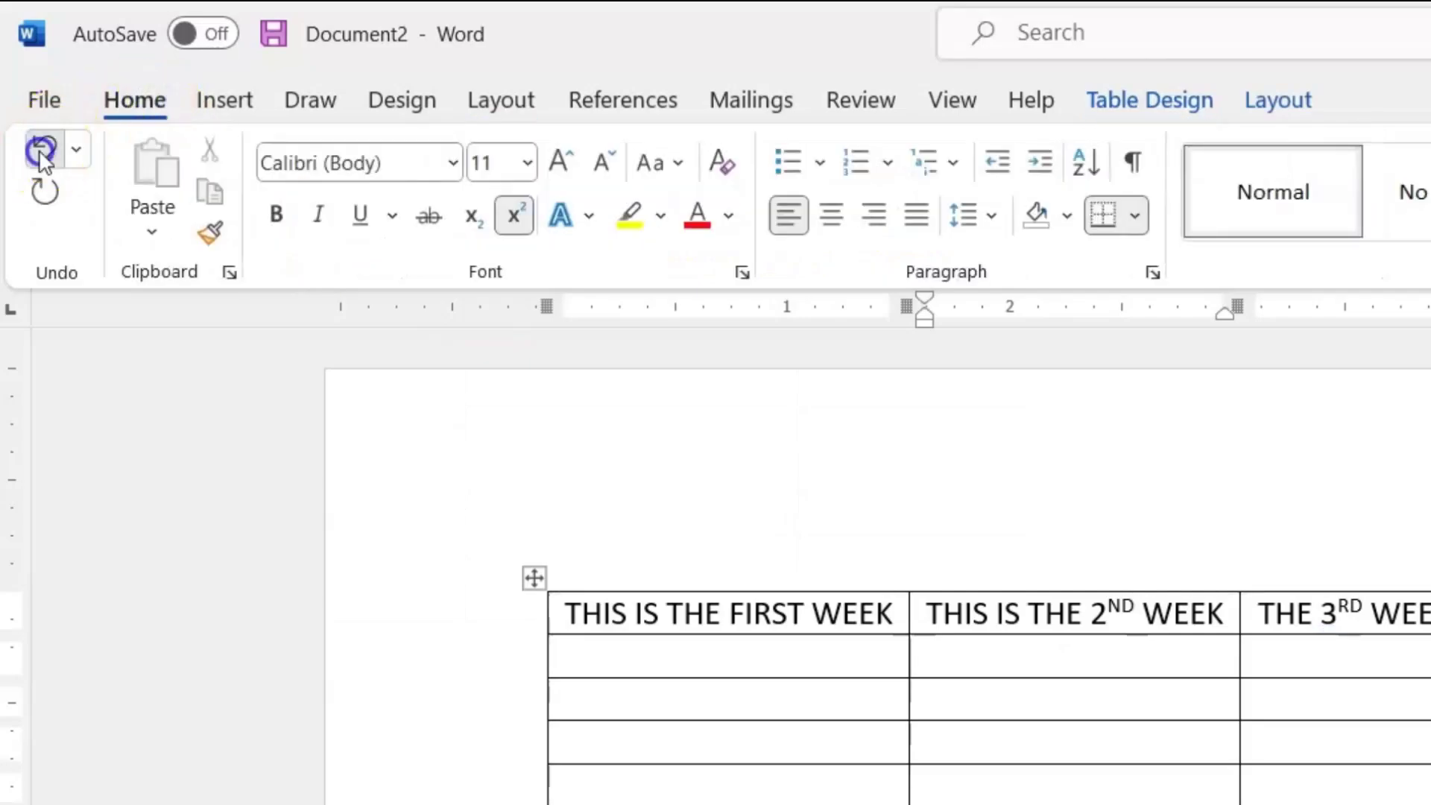
pyautogui.click(41, 149)
pyautogui.click(41, 149)
pyautogui.click(41, 149)
pyautogui.click(41, 149)
pyautogui.click(41, 149)
pyautogui.click(41, 149)
pyautogui.click(41, 149)
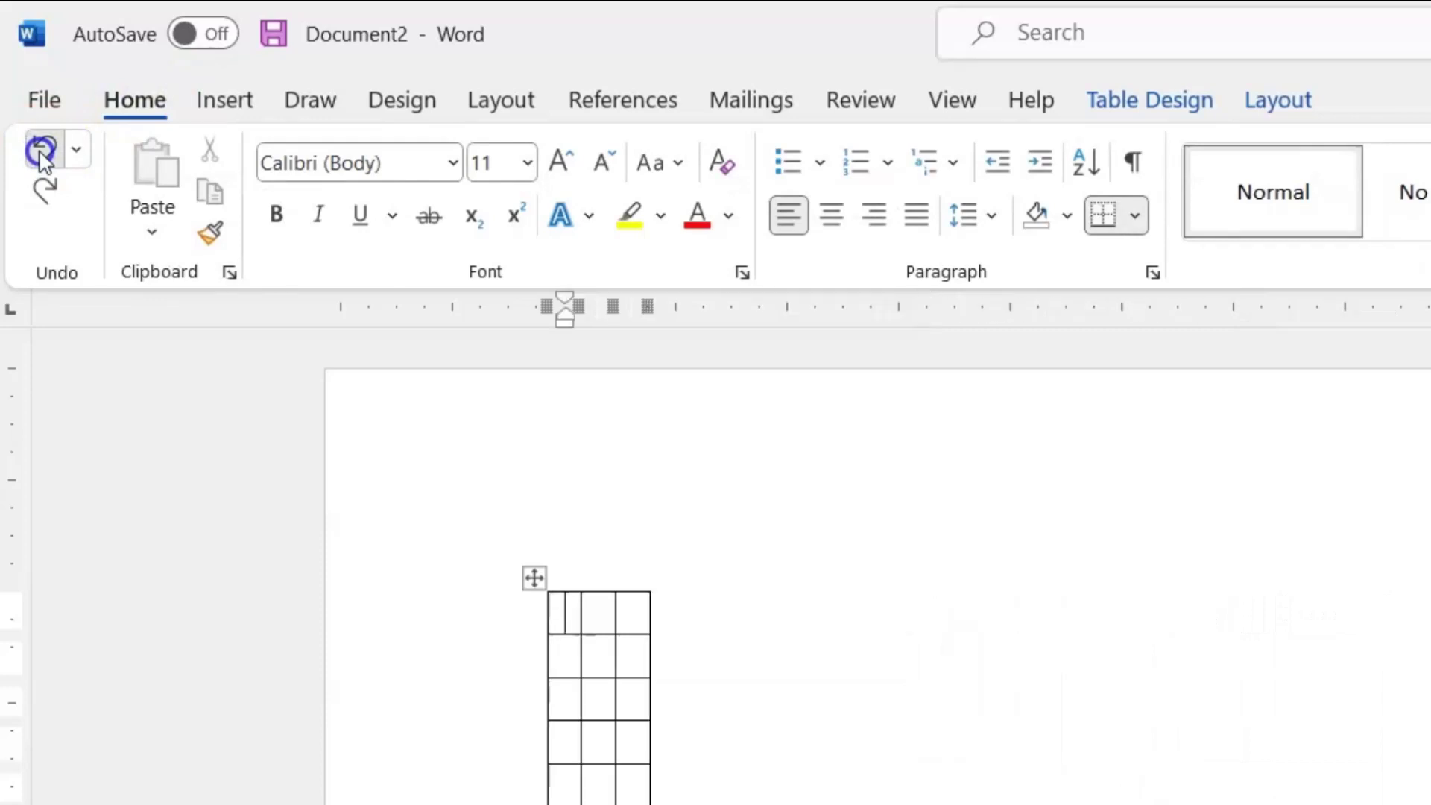
pyautogui.click(41, 149)
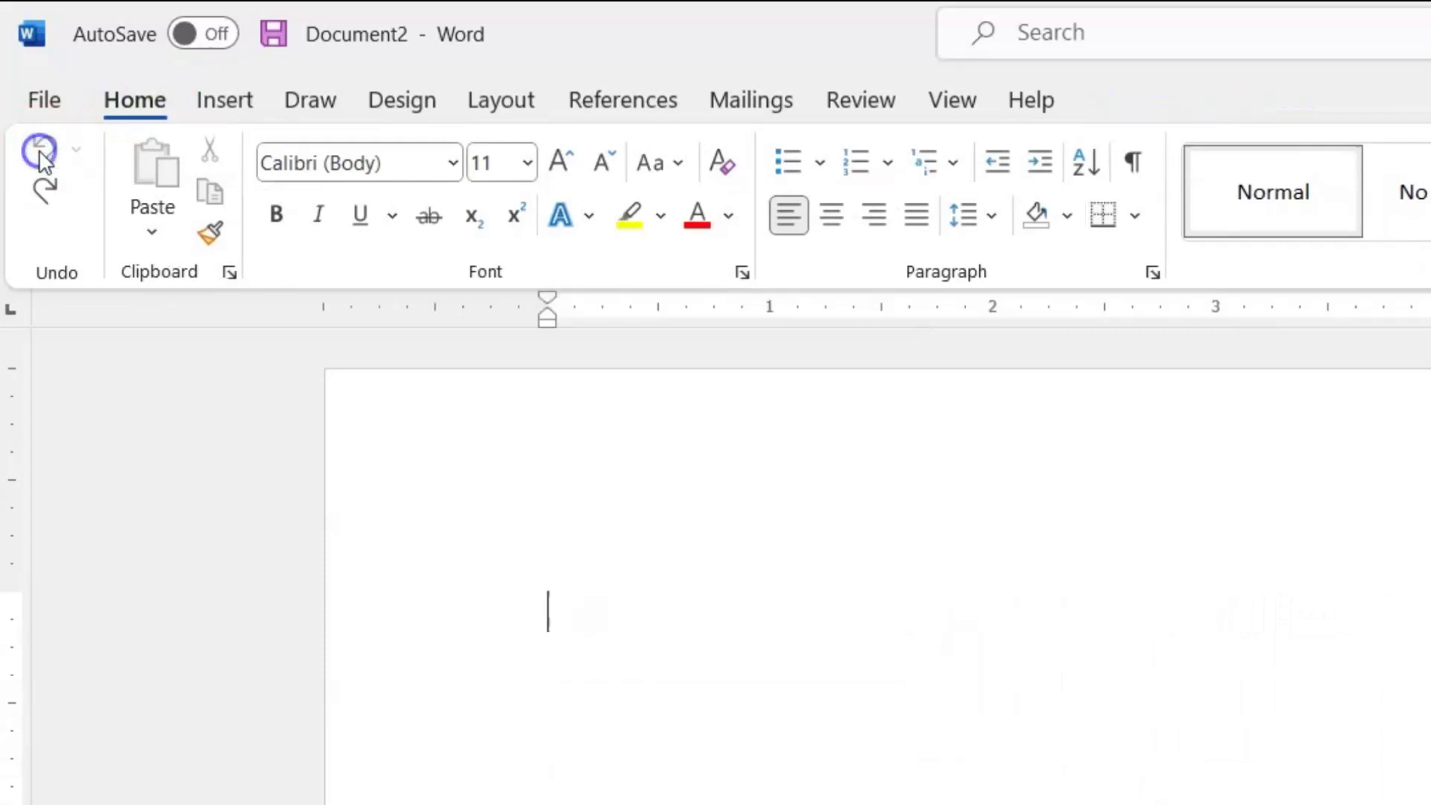
# Insert a table with 5 columns and 5 rows using the AutoFit to window behavior.
pyautogui.click(220, 103)
pyautogui.click(252, 167)
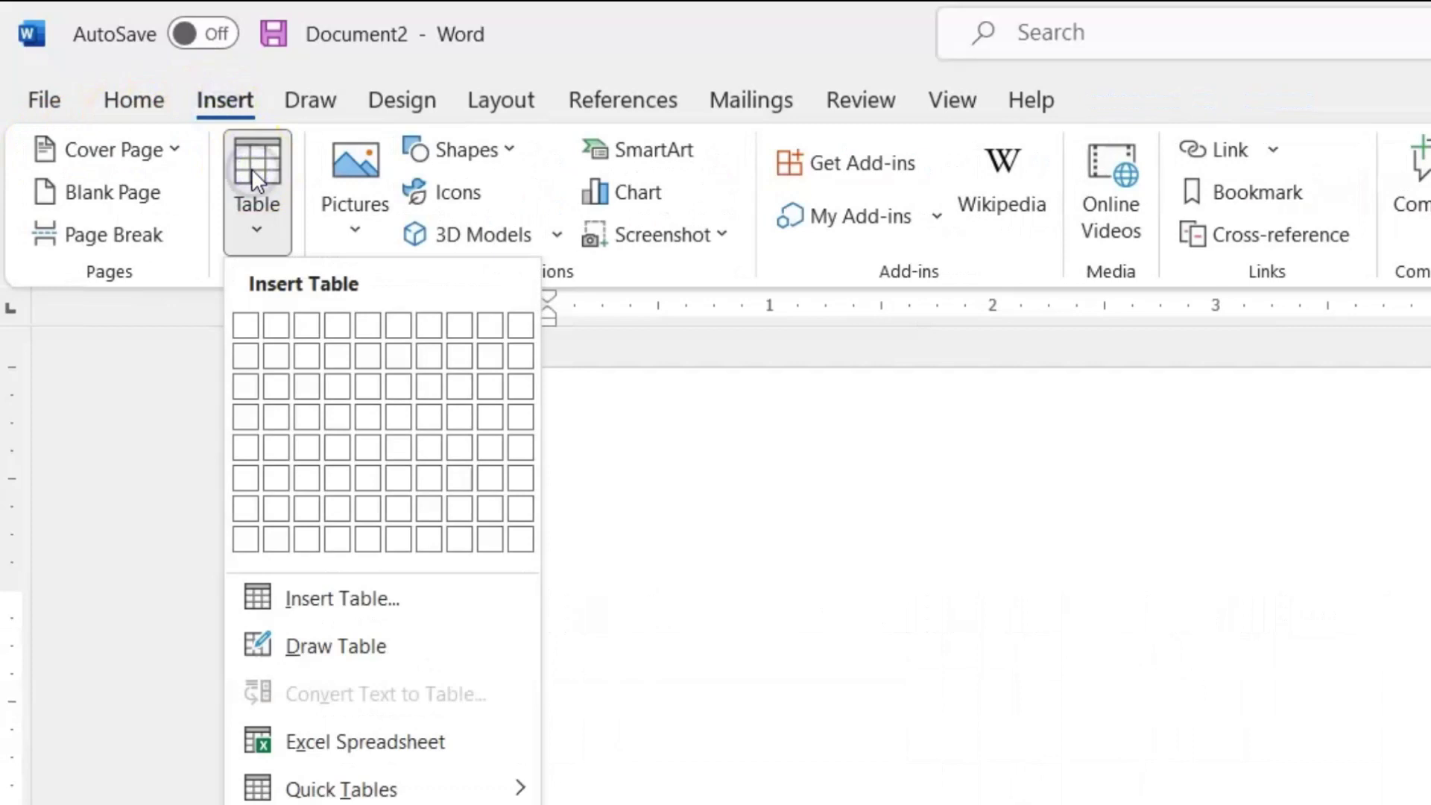
pyautogui.click(394, 596)
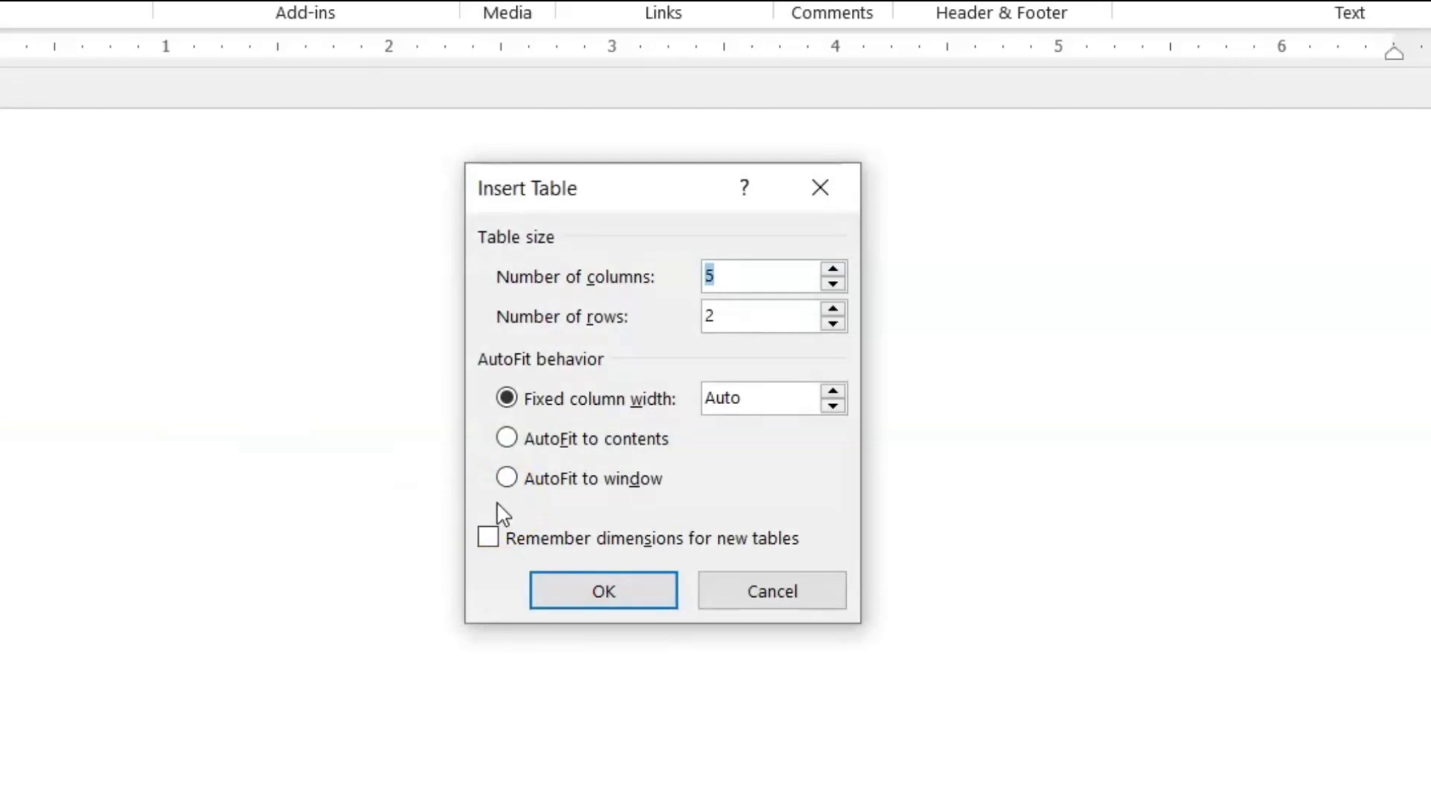
pyautogui.click(541, 477)
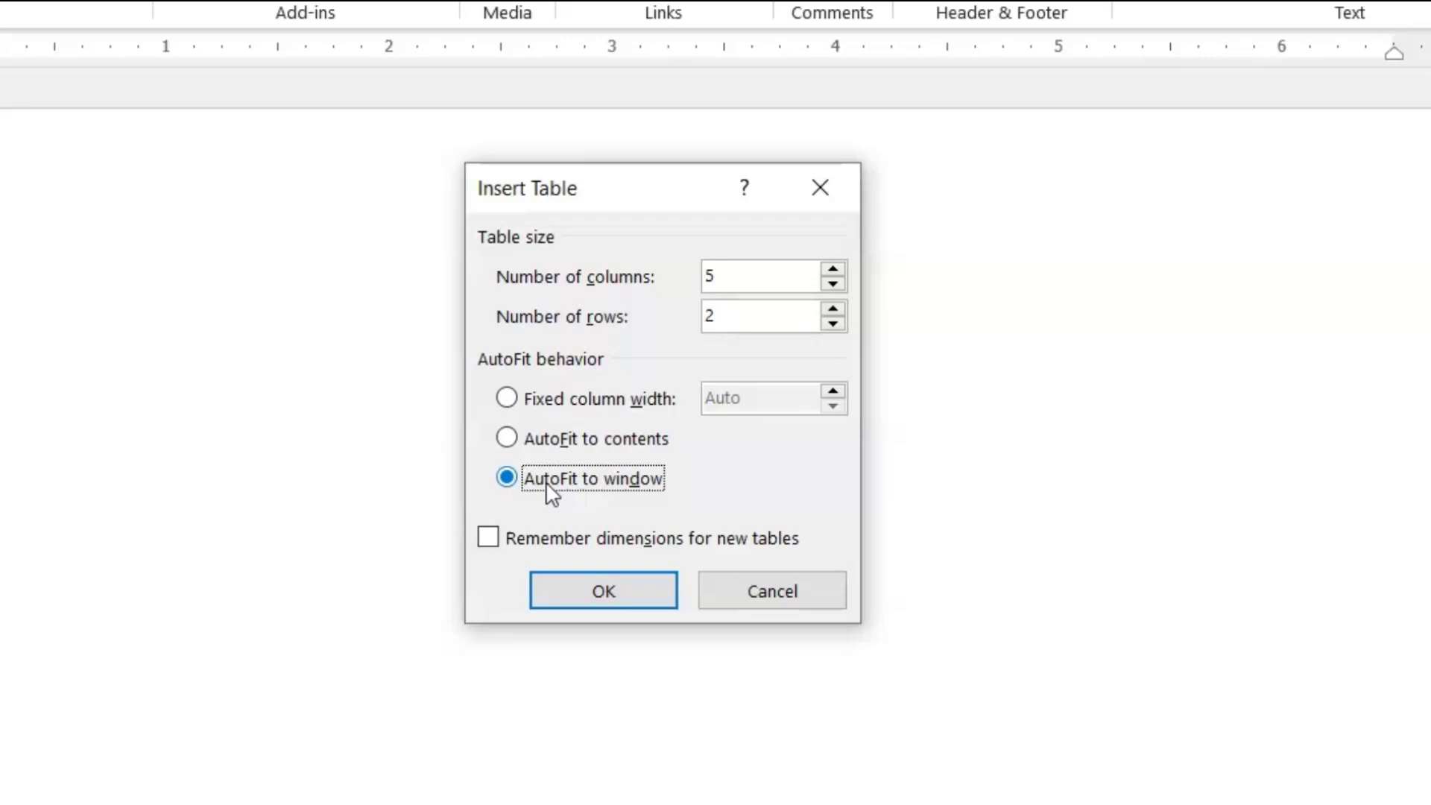
pyautogui.click(742, 266)
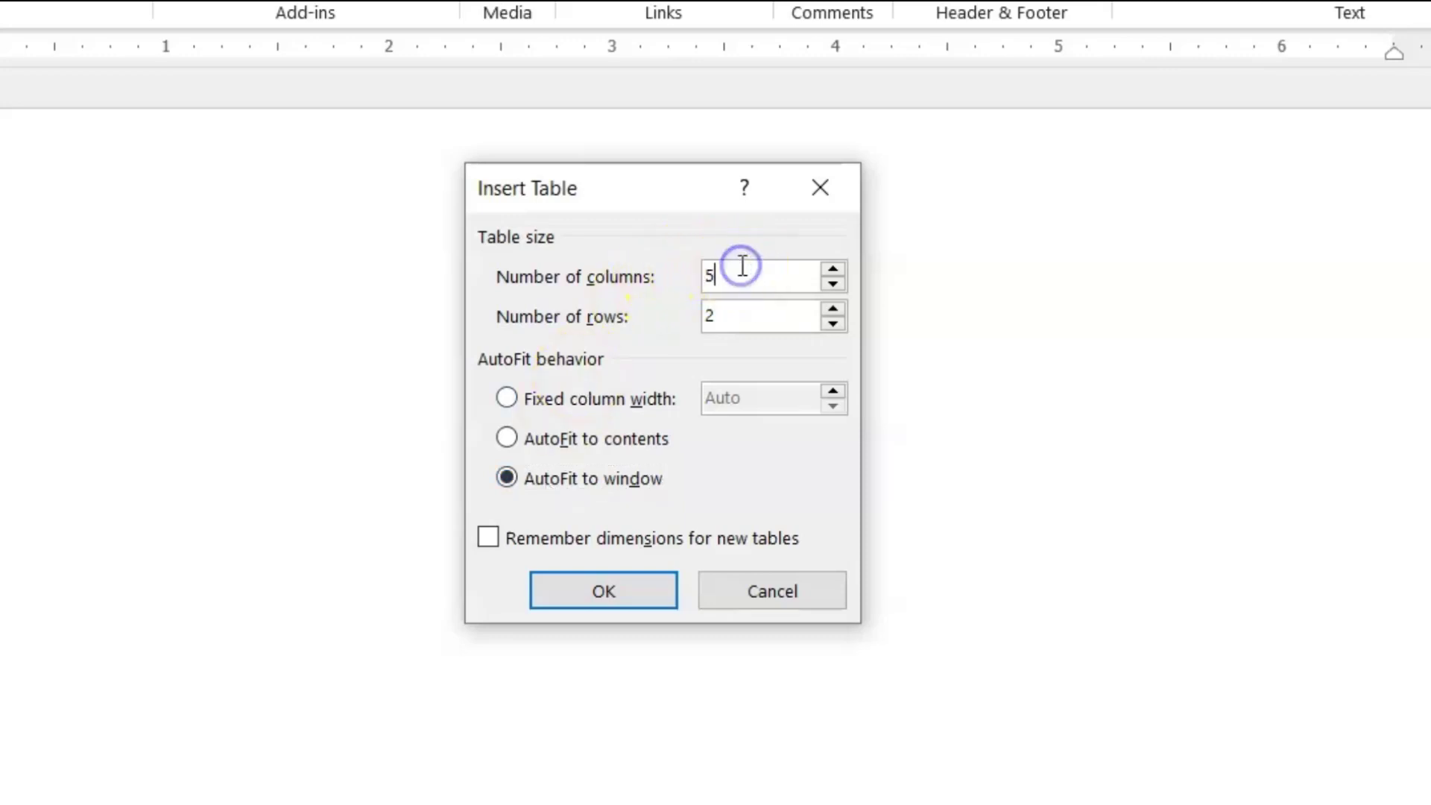
pyautogui.moveTo(746, 319); pyautogui.dragTo(642, 321)
pyautogui.write('5')
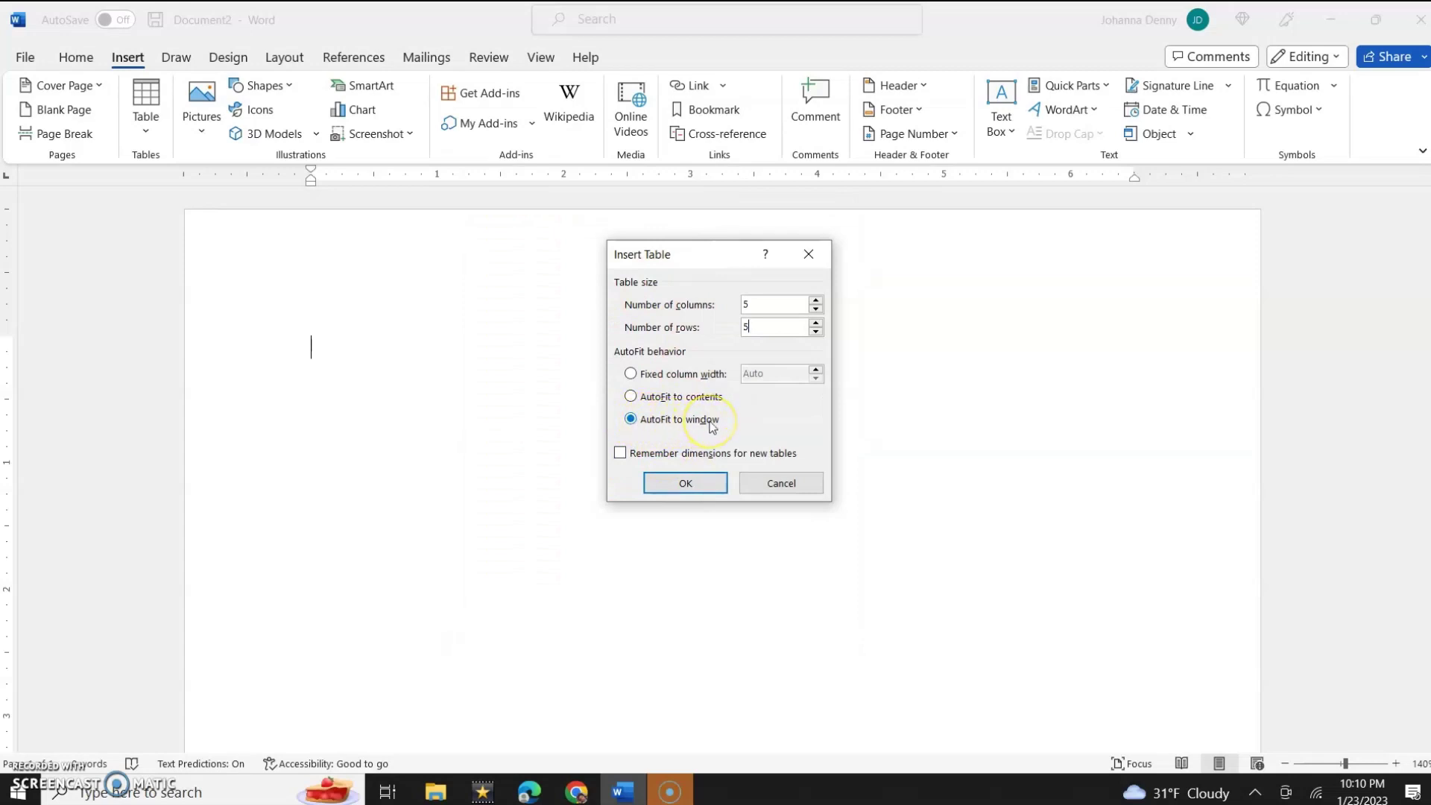
pyautogui.click(689, 483)
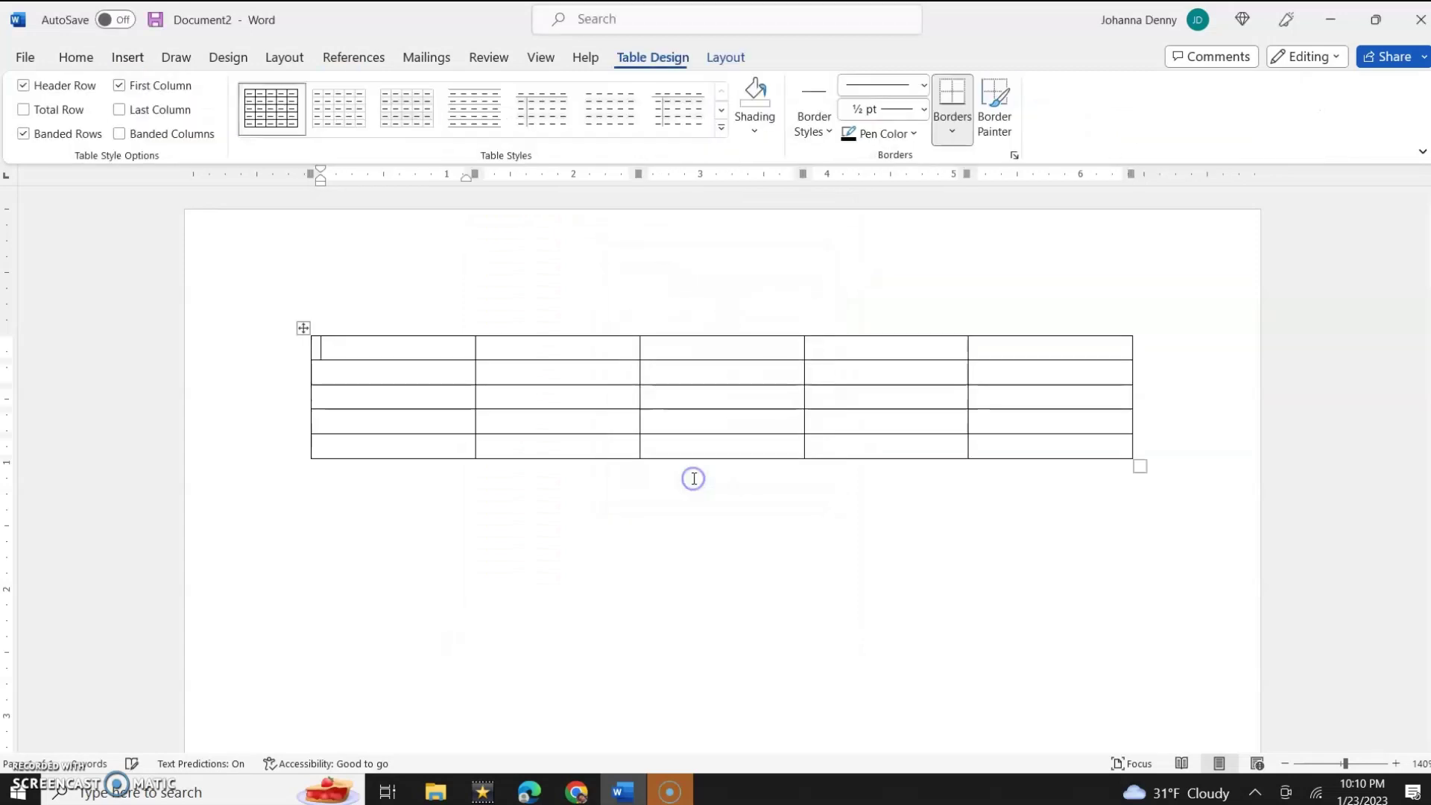
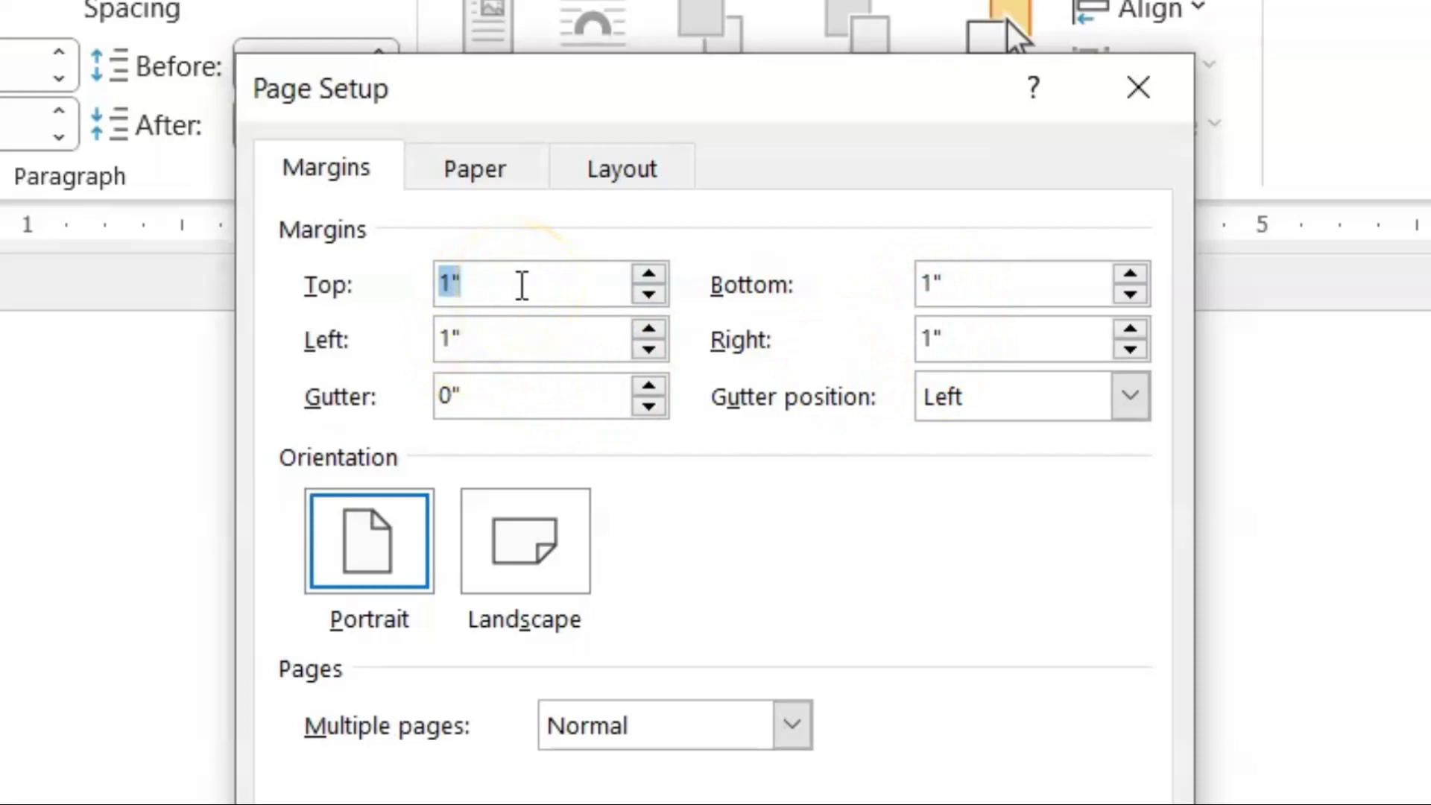
# Set the top, left, bottom and right page margins to 2 inches for the whole document.
pyautogui.write('2')
pyautogui.doubleClick(535, 324)
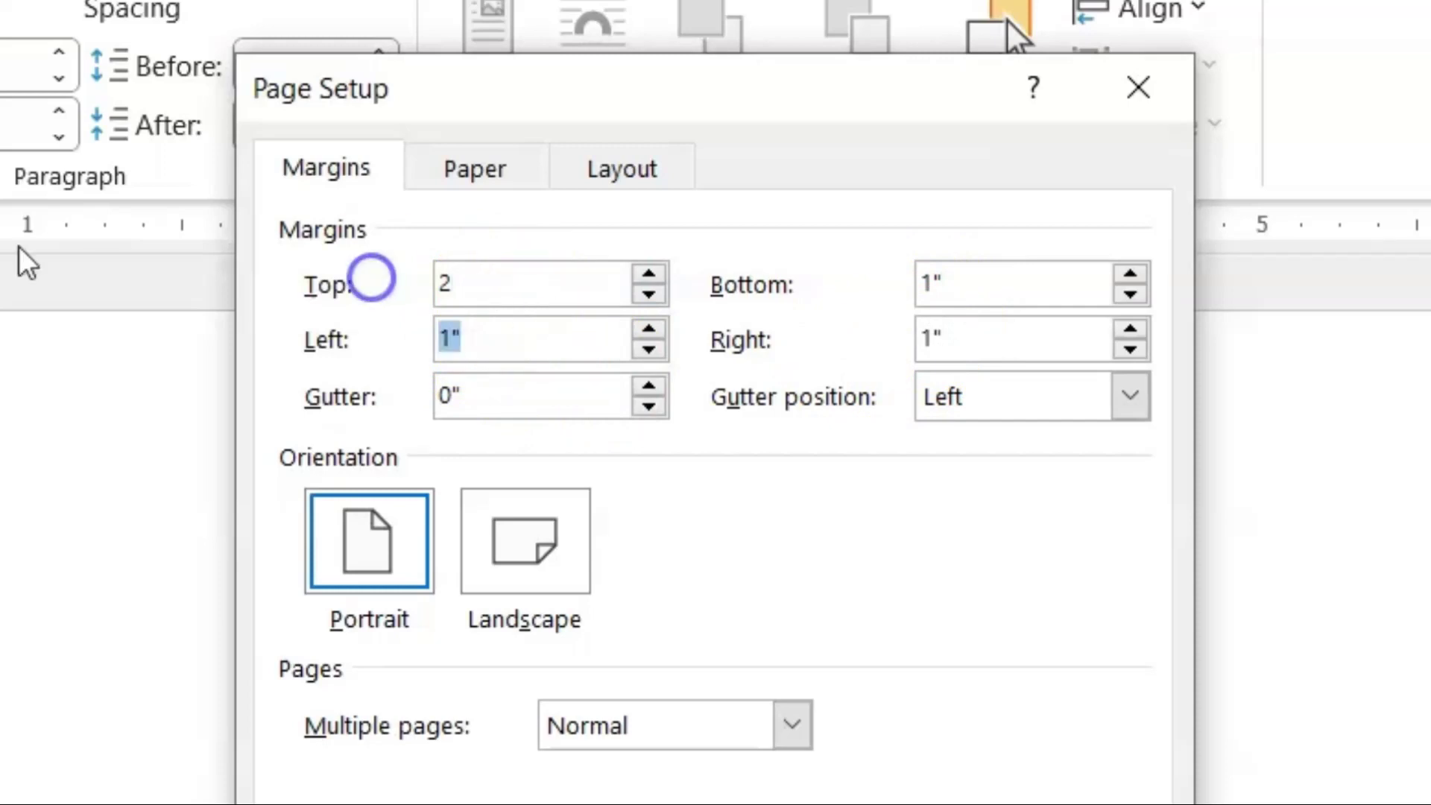
pyautogui.write('2')
pyautogui.doubleClick(977, 289)
pyautogui.write('2')
pyautogui.doubleClick(1037, 342)
pyautogui.write('2')
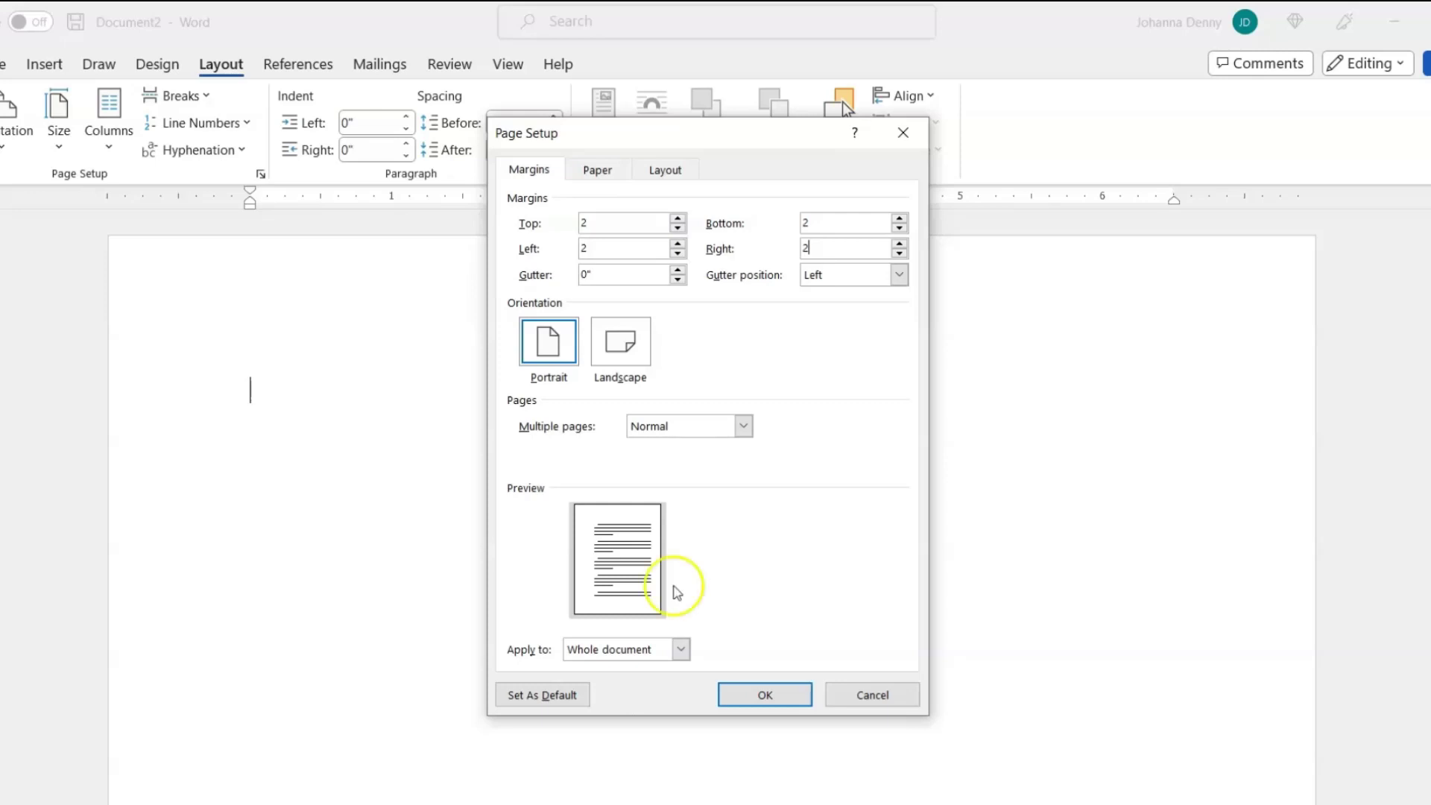
pyautogui.click(760, 695)
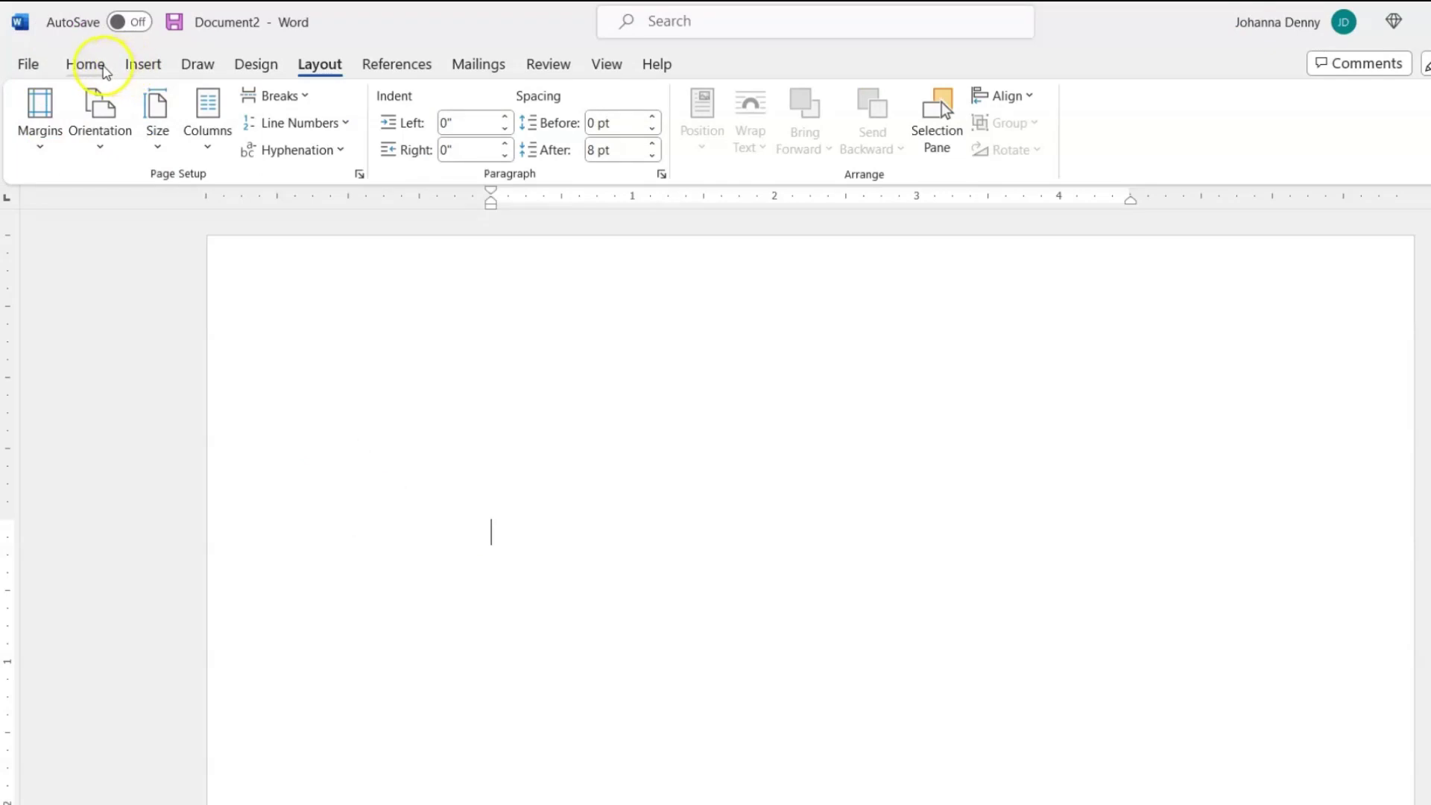
# Undo the page margin change and redo it to compare the two page layouts.
pyautogui.click(91, 64)
pyautogui.click(30, 96)
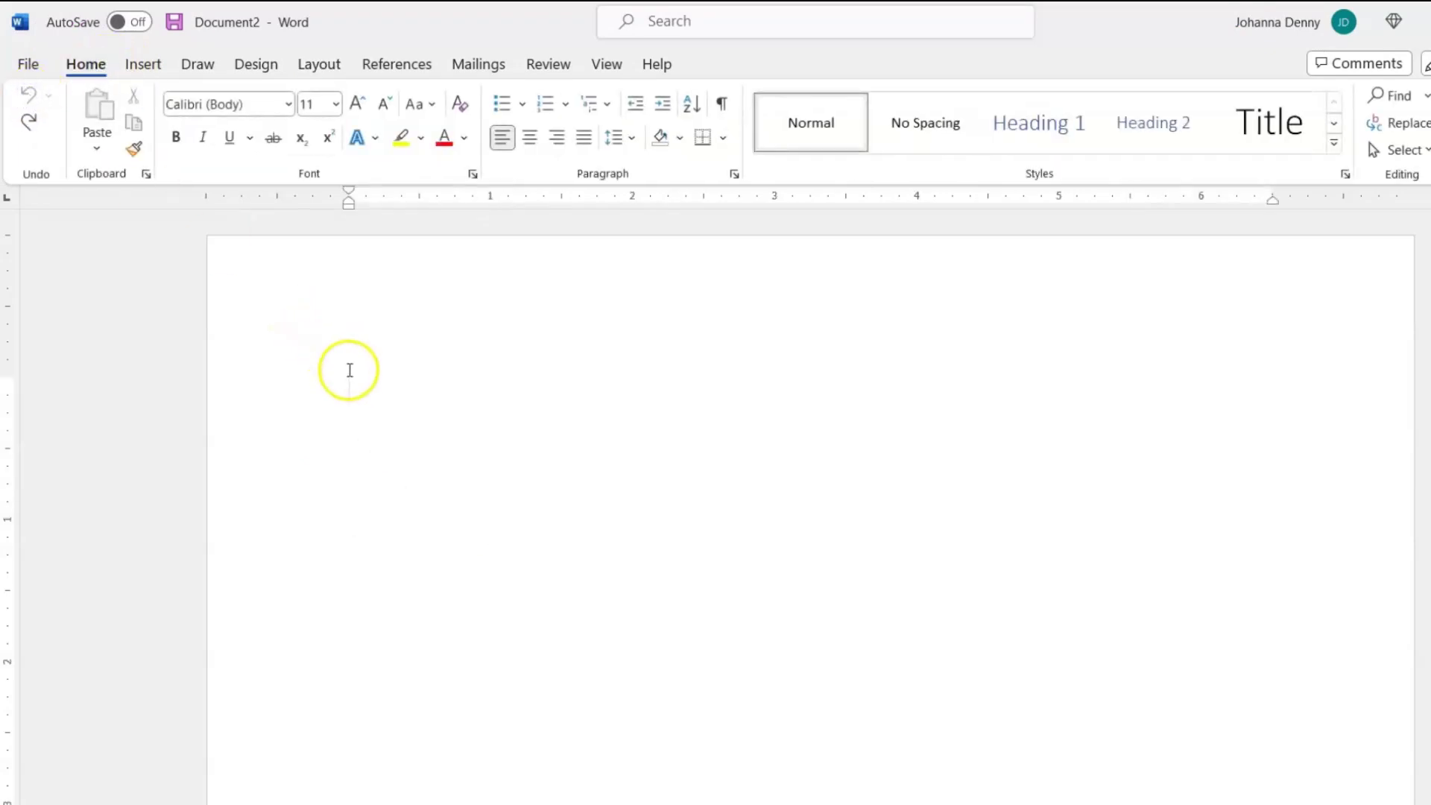
pyautogui.click(34, 123)
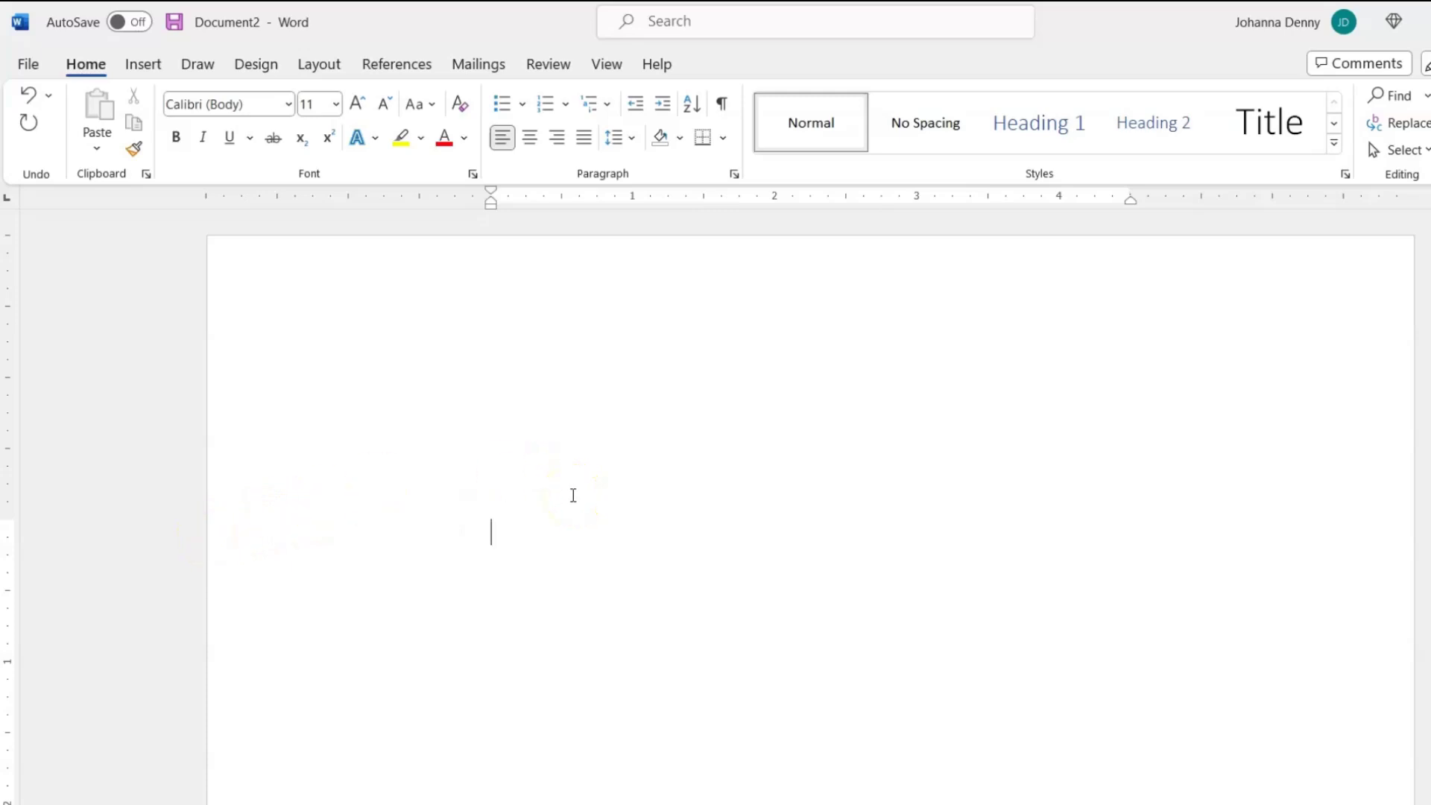
# Insert a 5-column, 5-row table with AutoFit to window on the page with 2-inch margins.
pyautogui.click(143, 66)
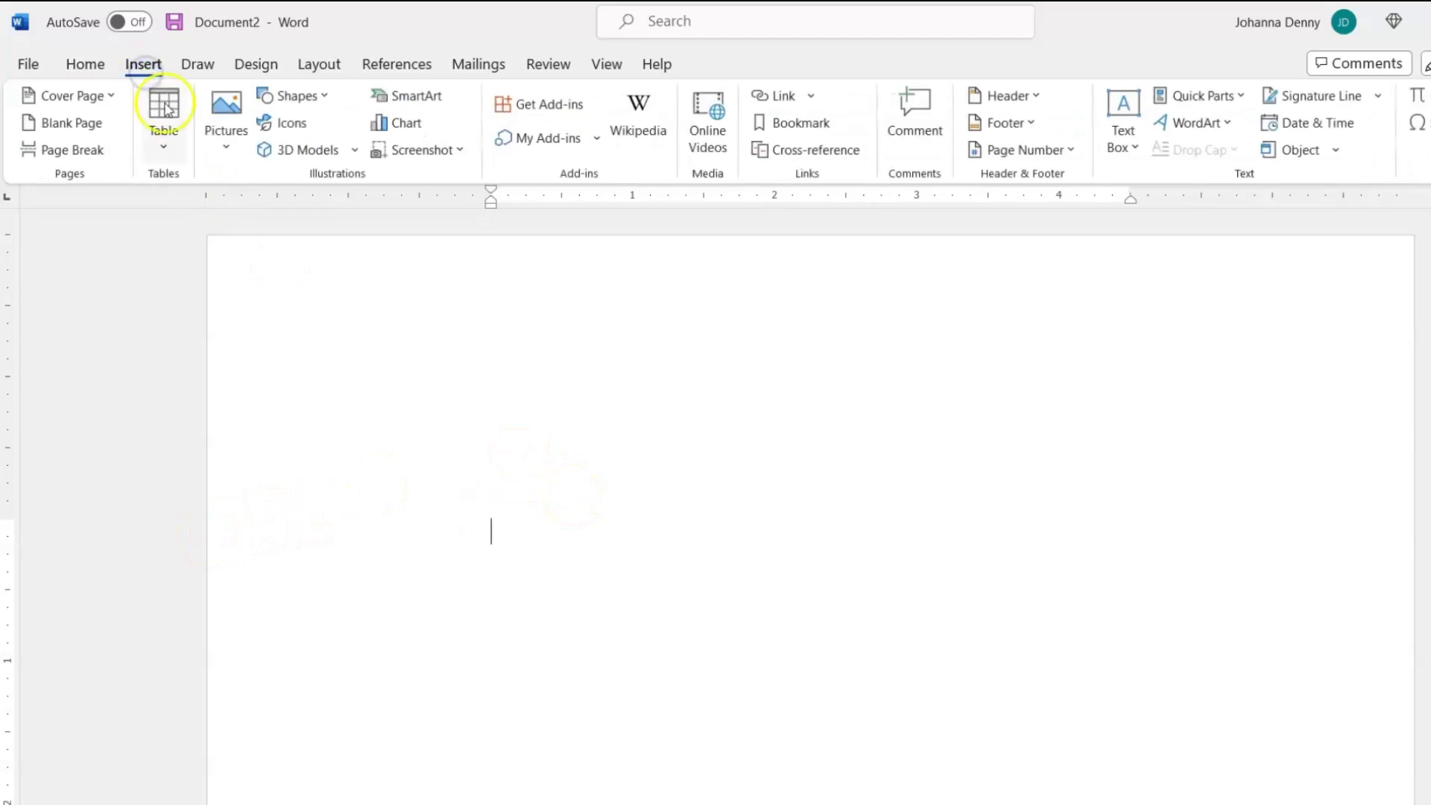
pyautogui.click(164, 104)
pyautogui.click(254, 388)
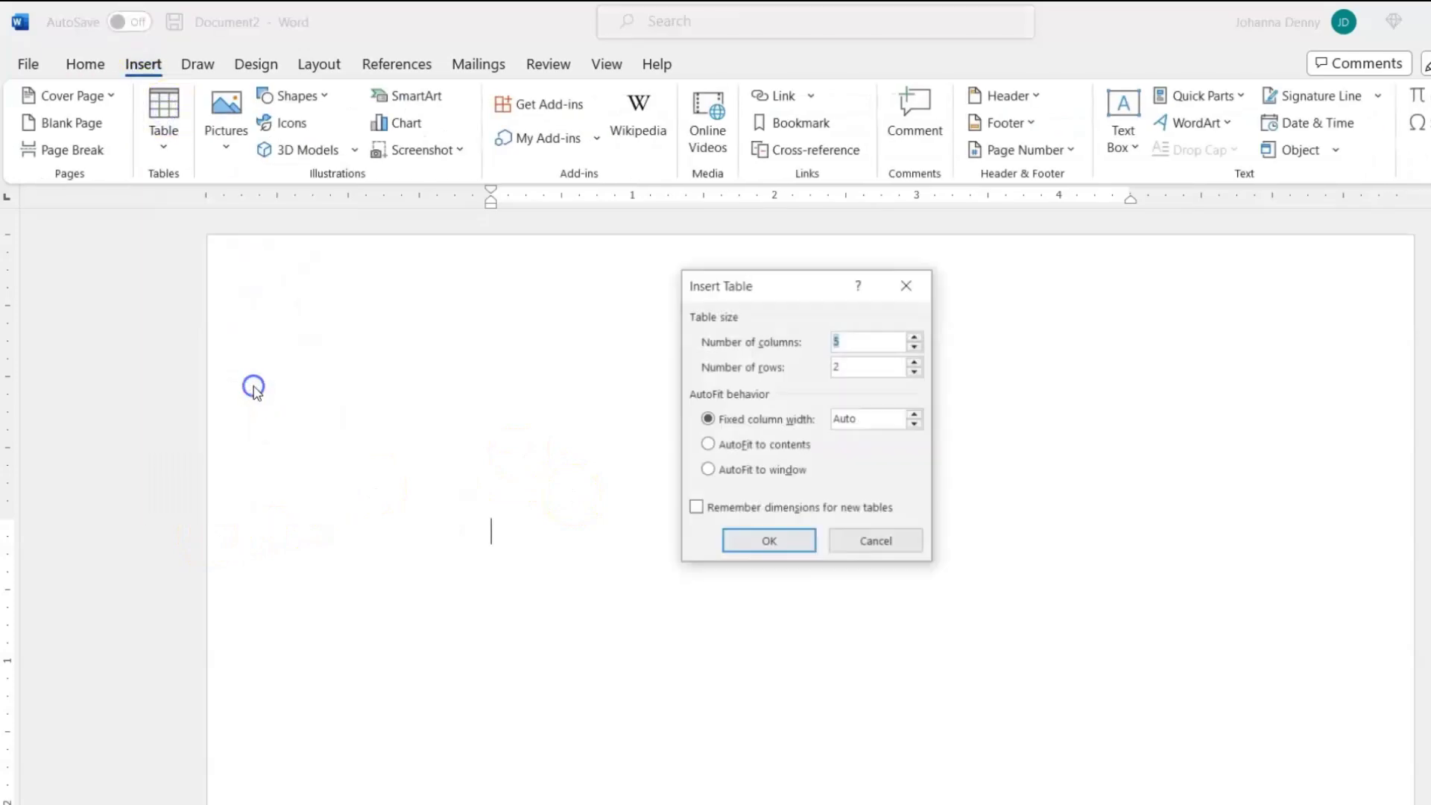
pyautogui.click(744, 472)
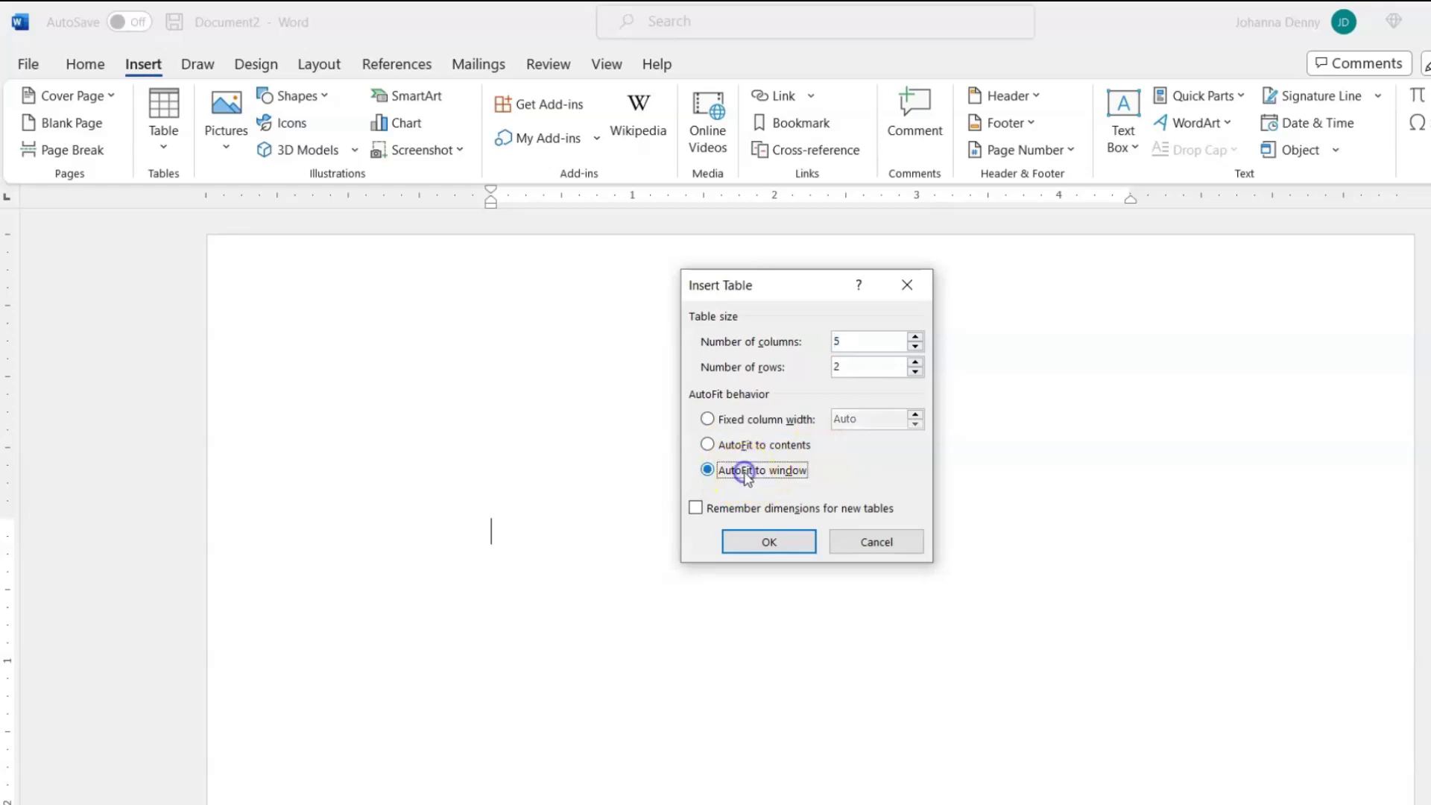
pyautogui.click(870, 371)
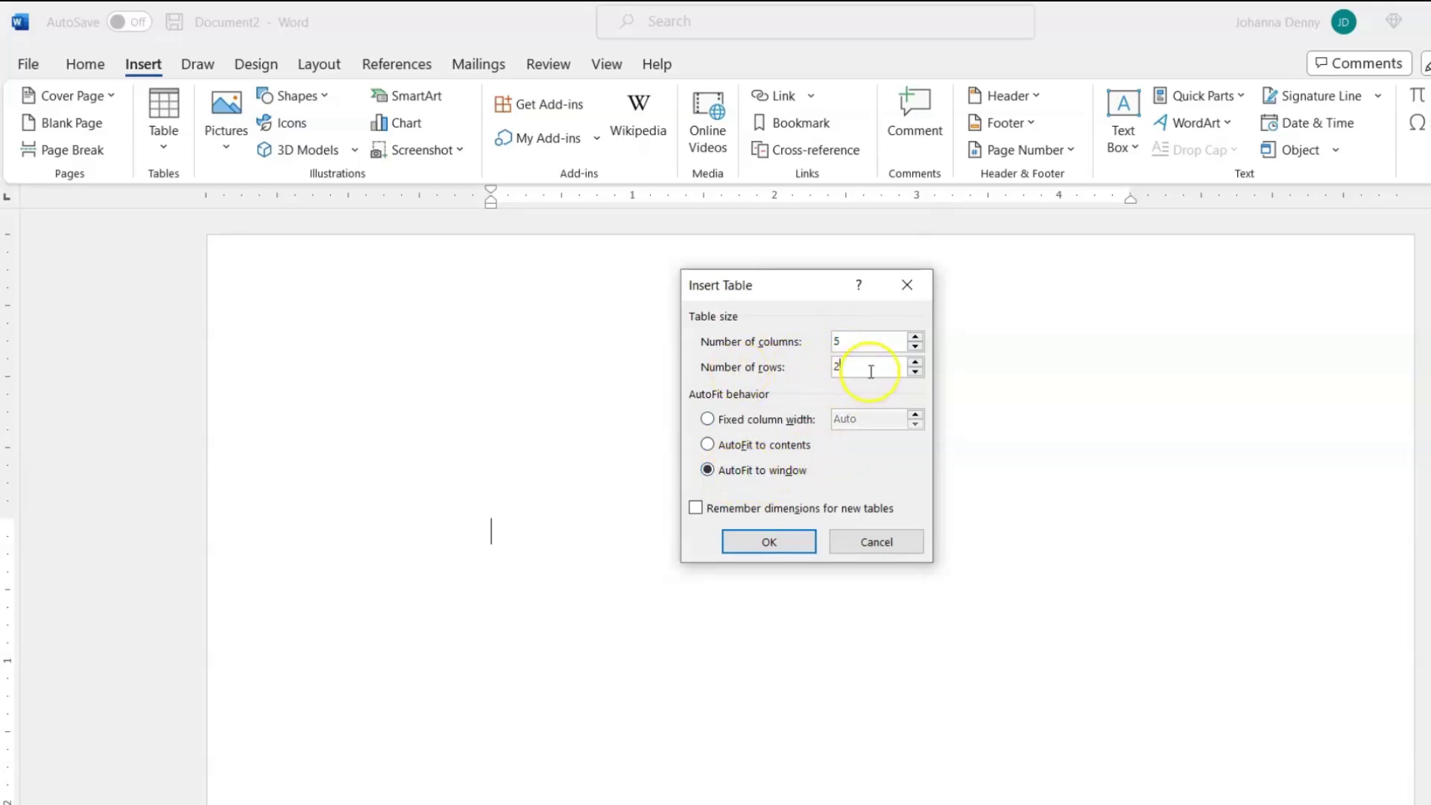
pyautogui.press('BackSpace')
pyautogui.write('5')
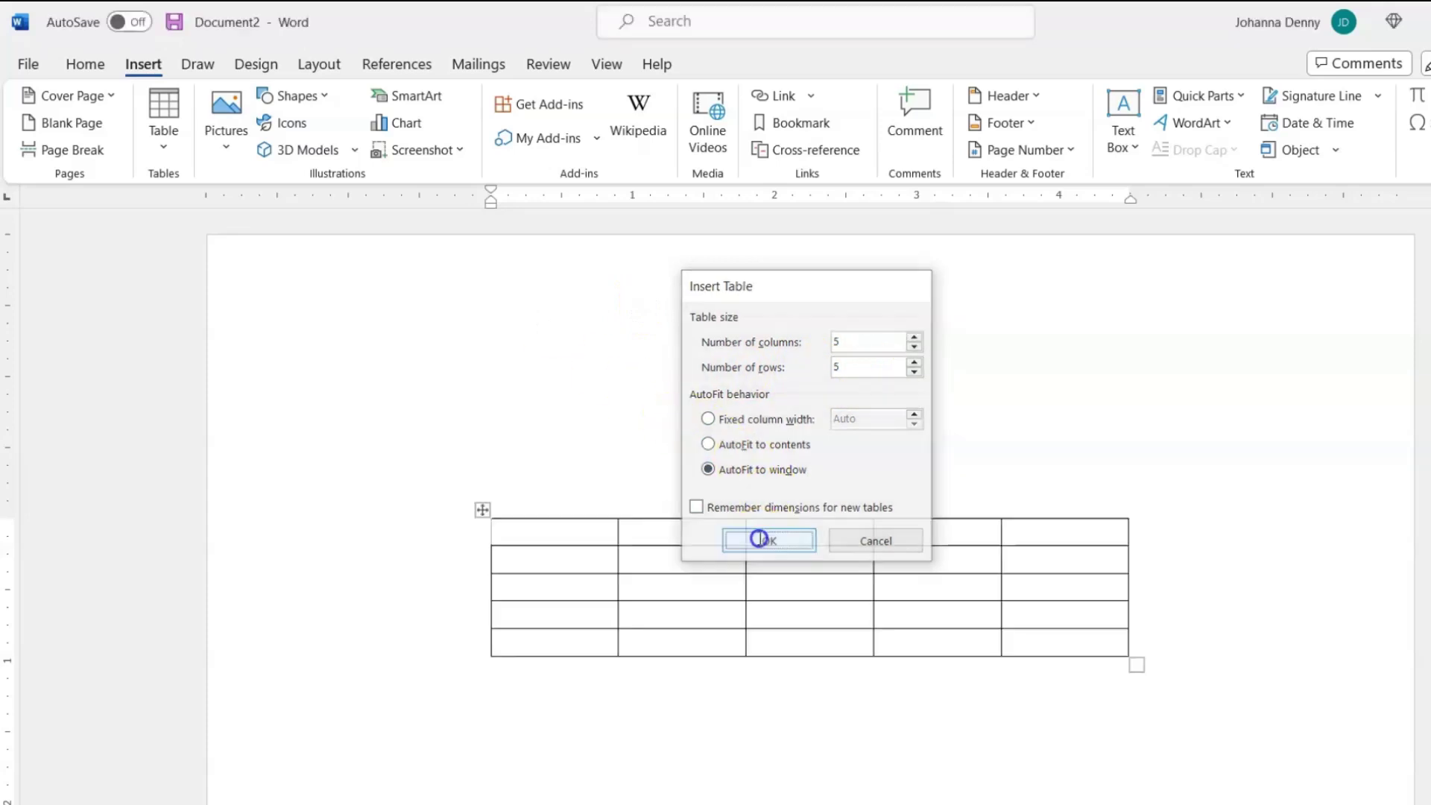
pyautogui.click(763, 542)
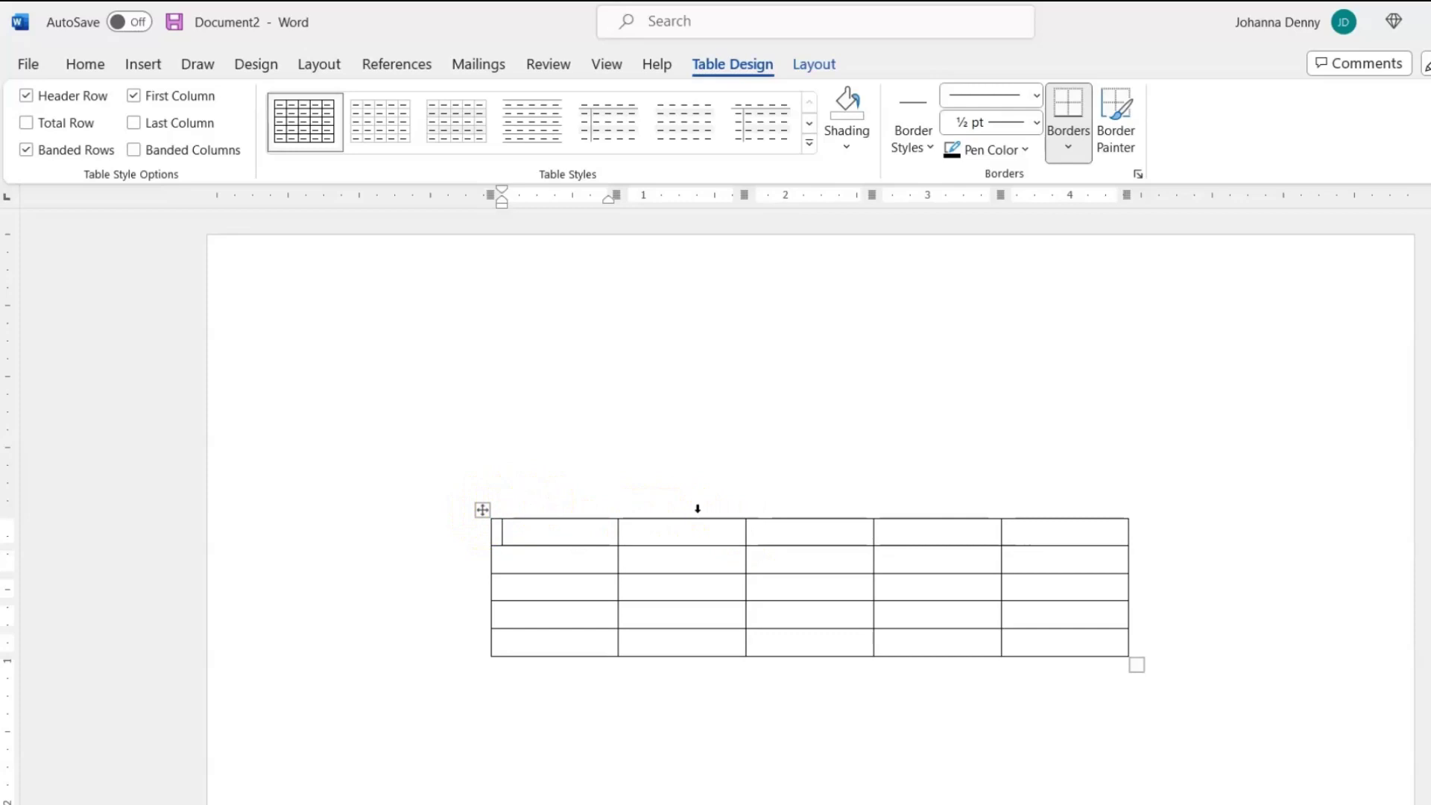
pyautogui.click(144, 63)
pyautogui.click(161, 112)
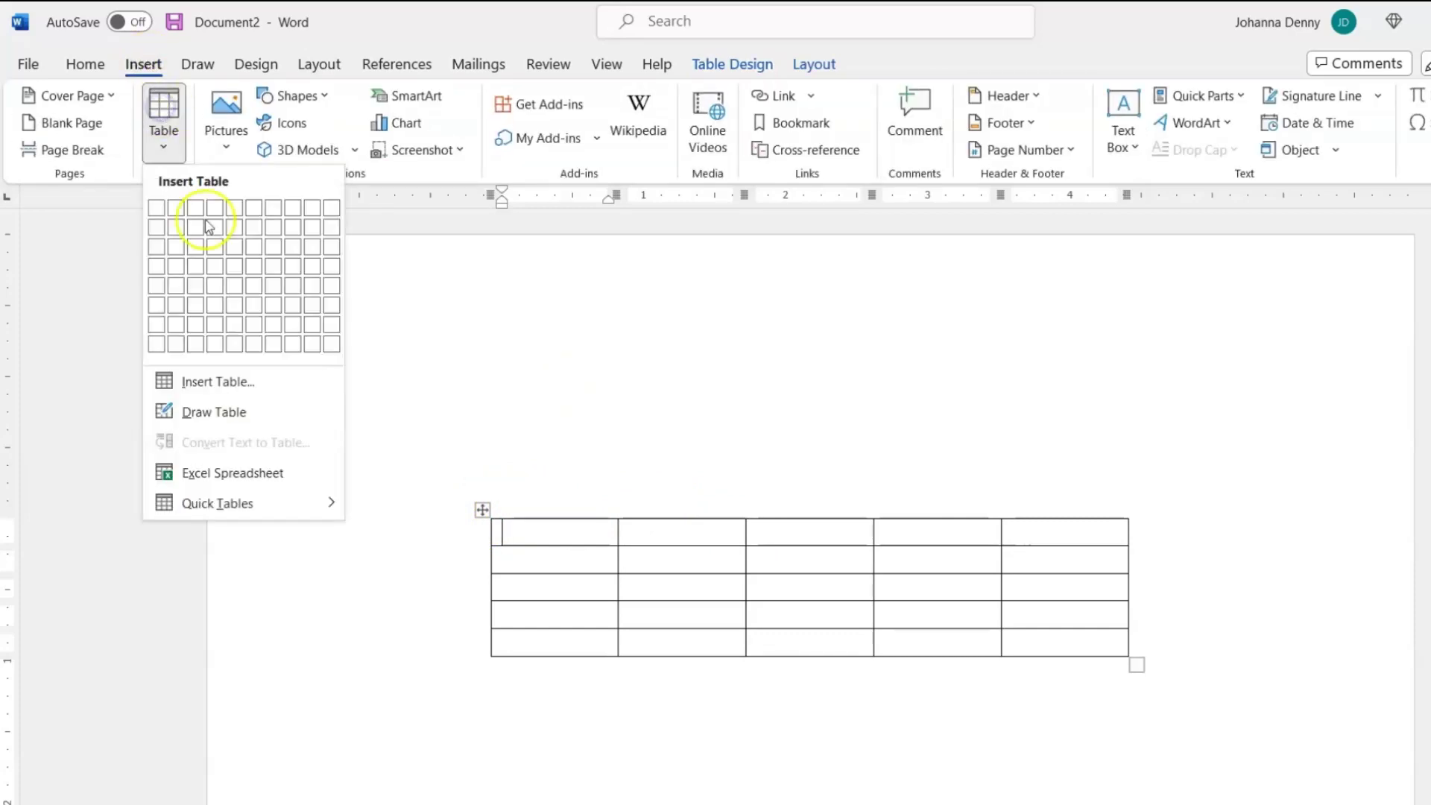
pyautogui.click(241, 382)
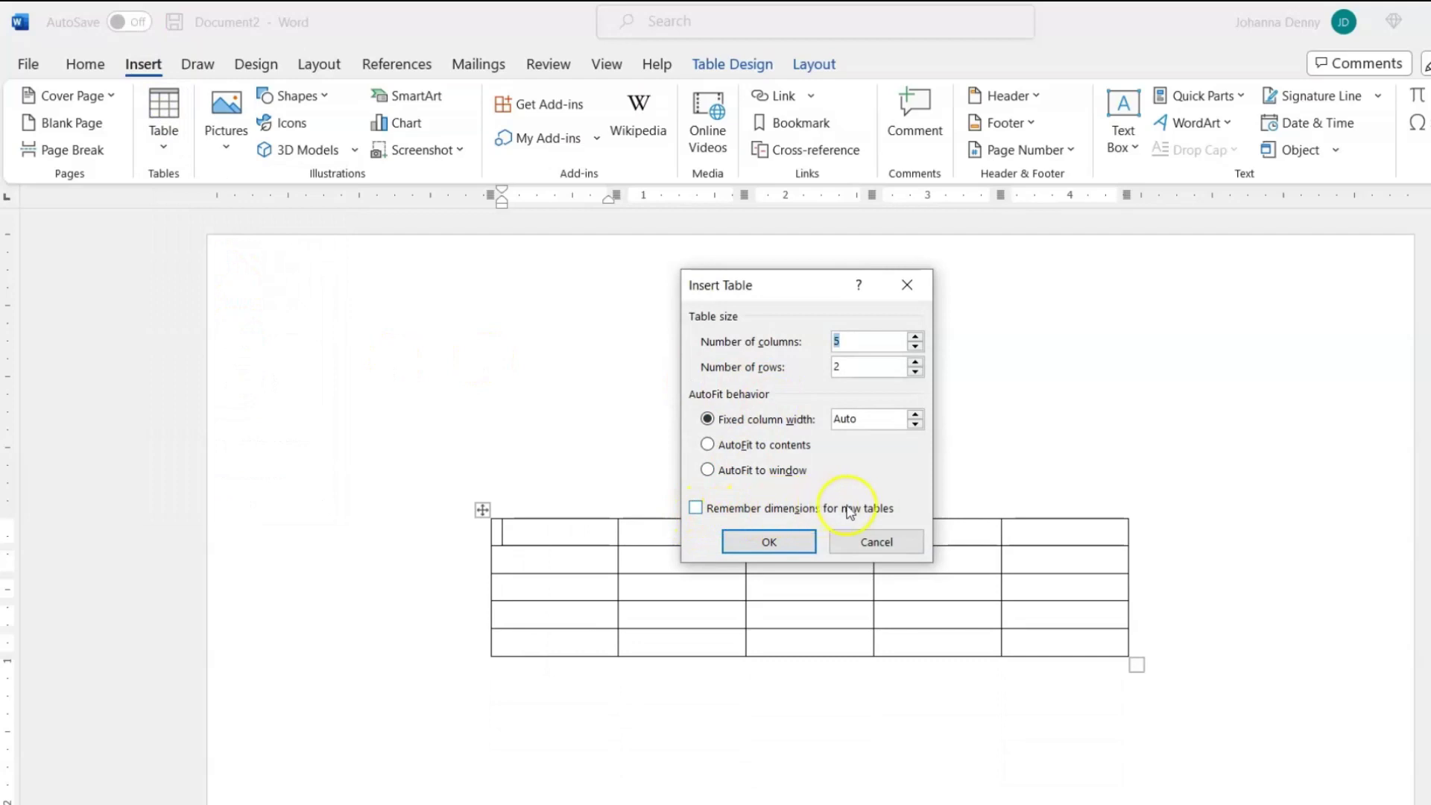
pyautogui.click(694, 509)
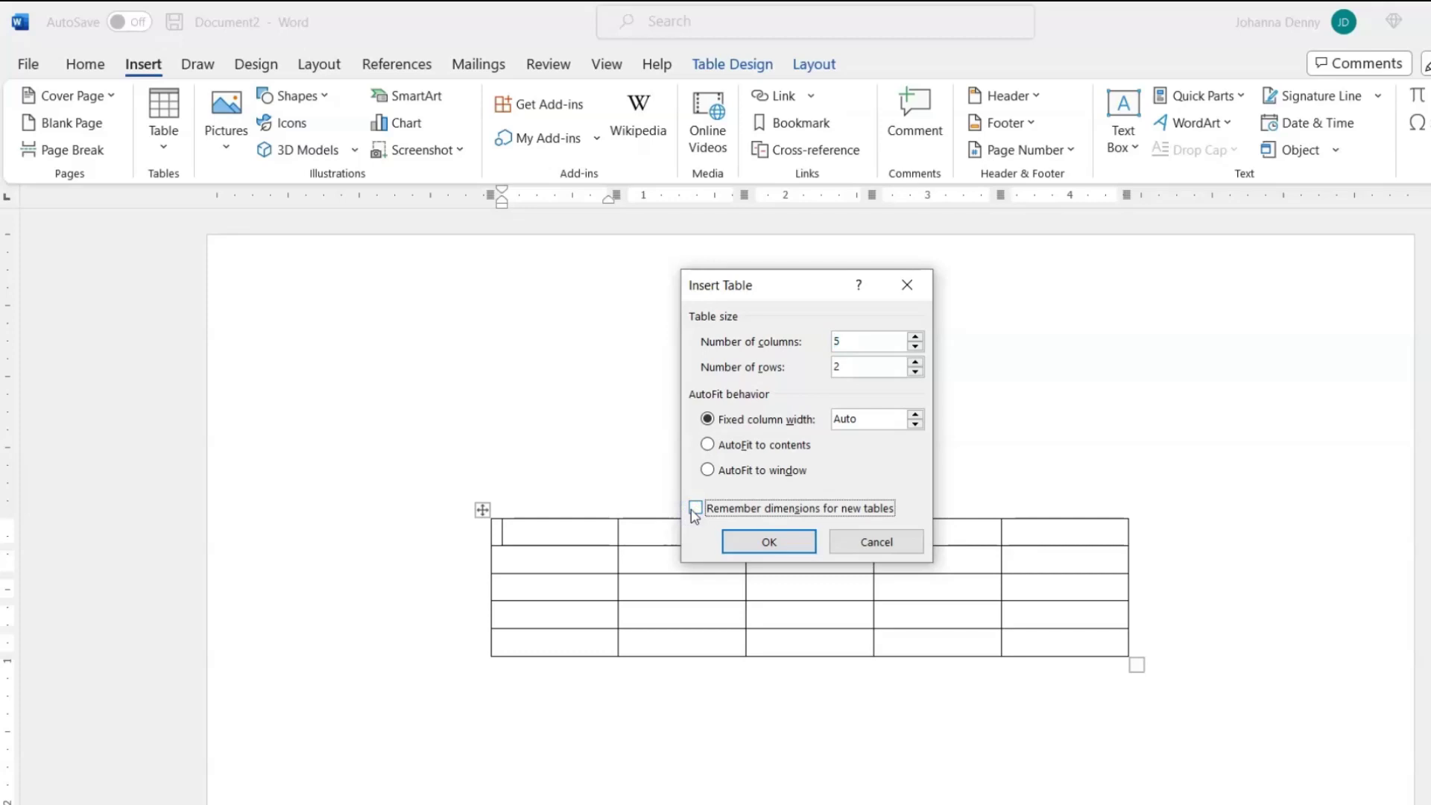
pyautogui.click(904, 547)
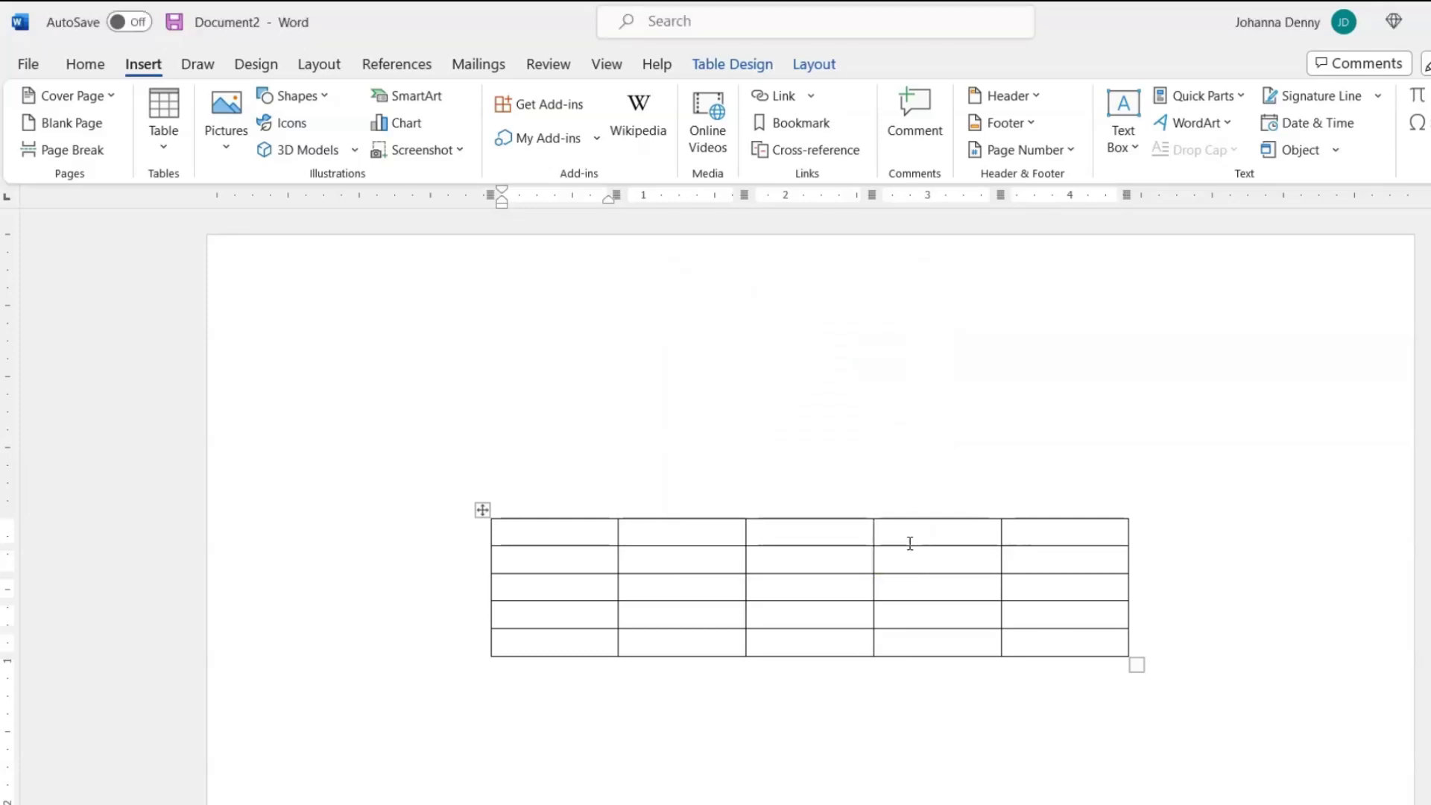